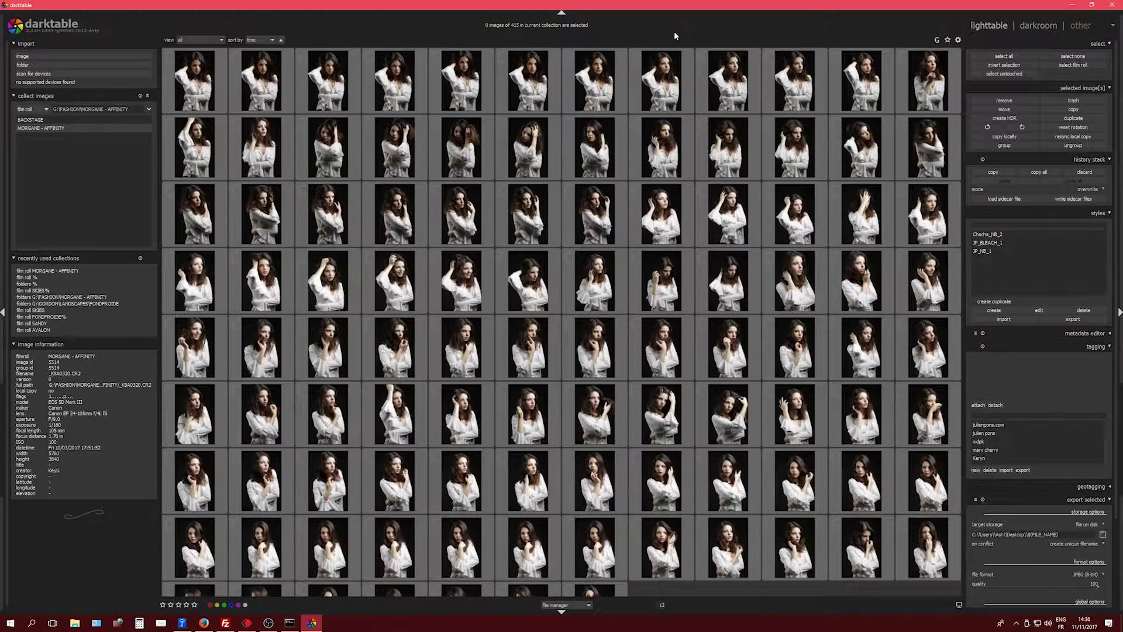
- Switch the collection to folders and back to film roll, then show the MORGANE - AFFINITY roll
left_click(43, 110)
left_click(42, 118)
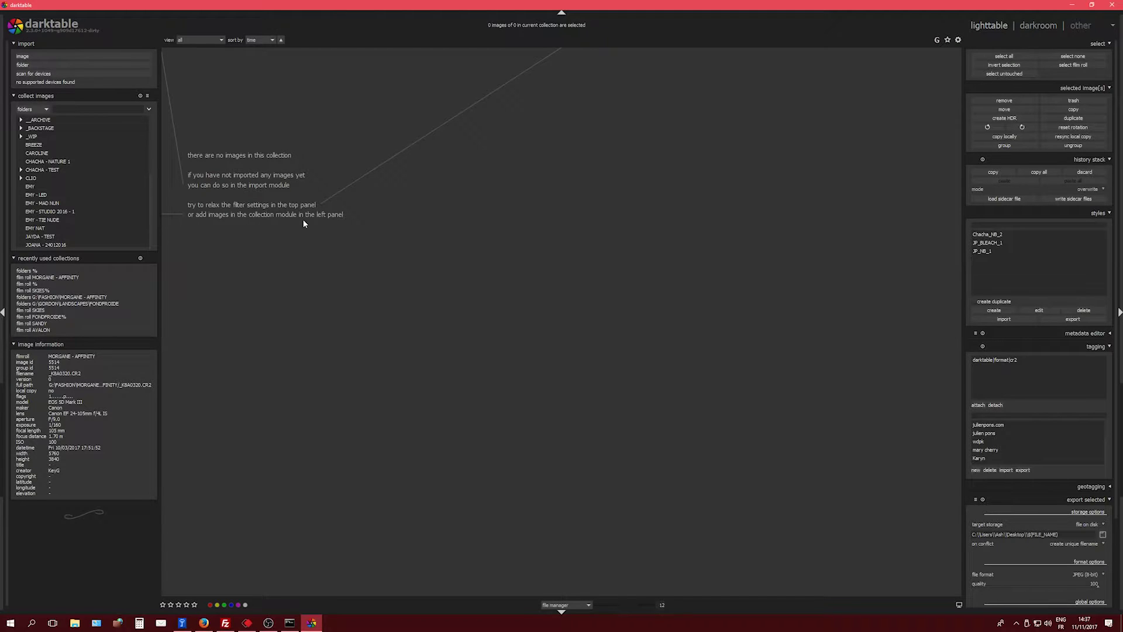
left_click(47, 109)
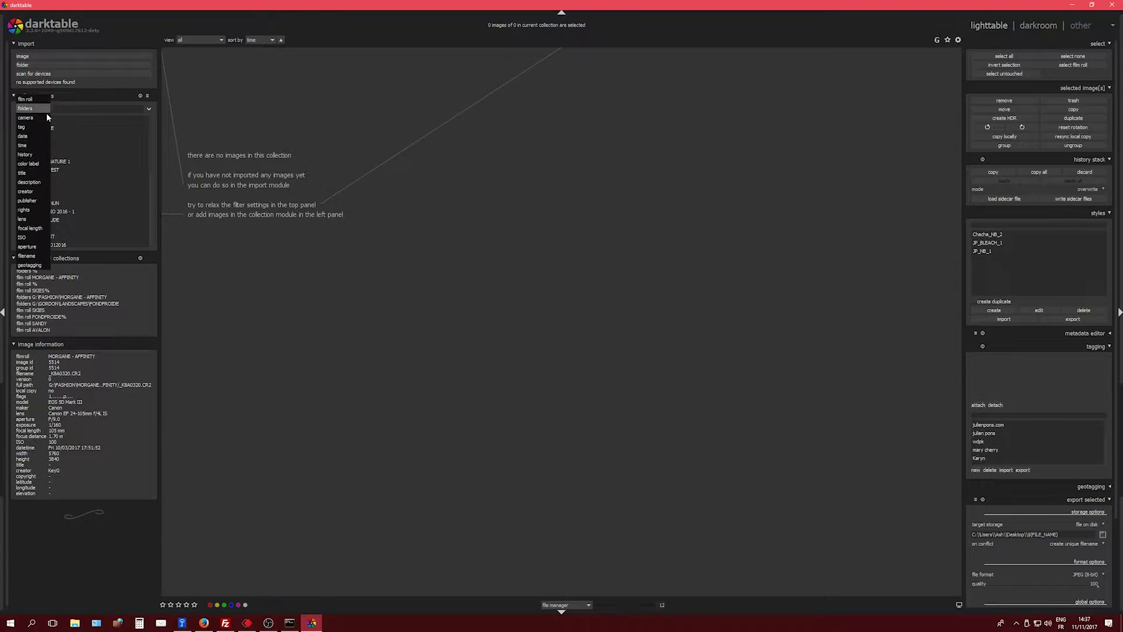
left_click(40, 103)
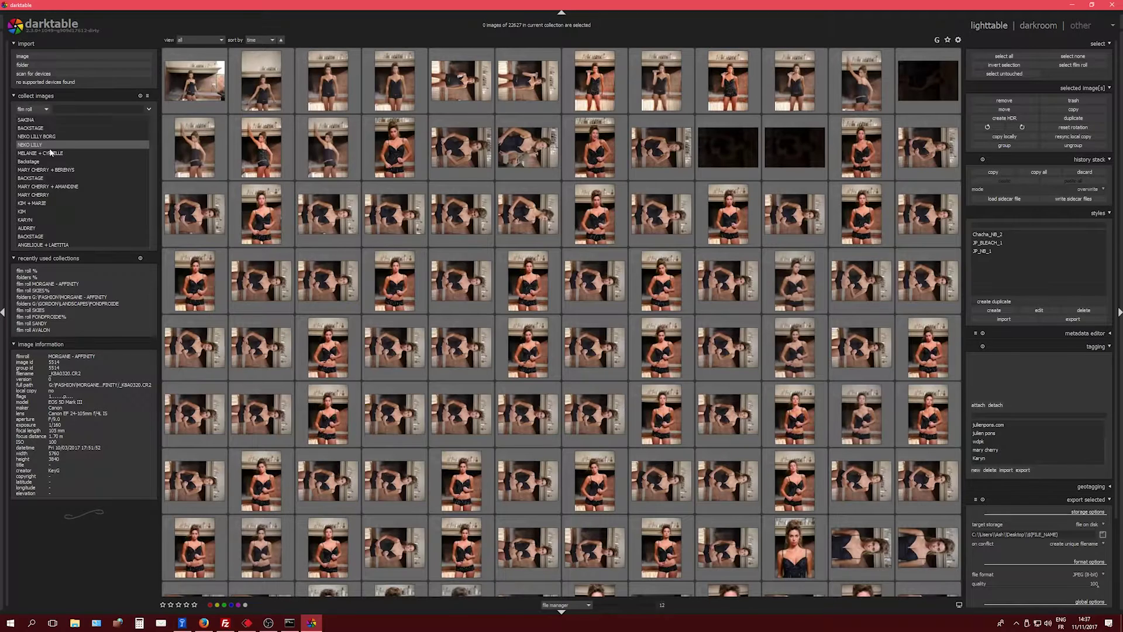
scroll(103, 173, "down", 5)
scroll(108, 170, "down", 1)
left_click(83, 212)
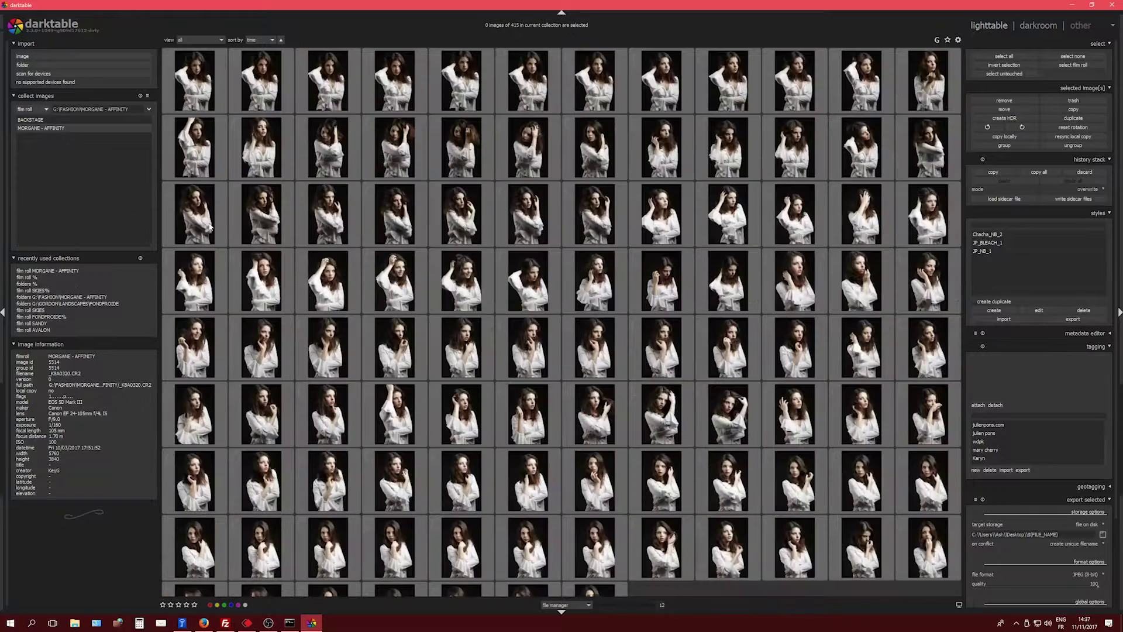
- Scroll through the MORGANE - AFFINITY film roll thumbnails
scroll(517, 274, "down", 20)
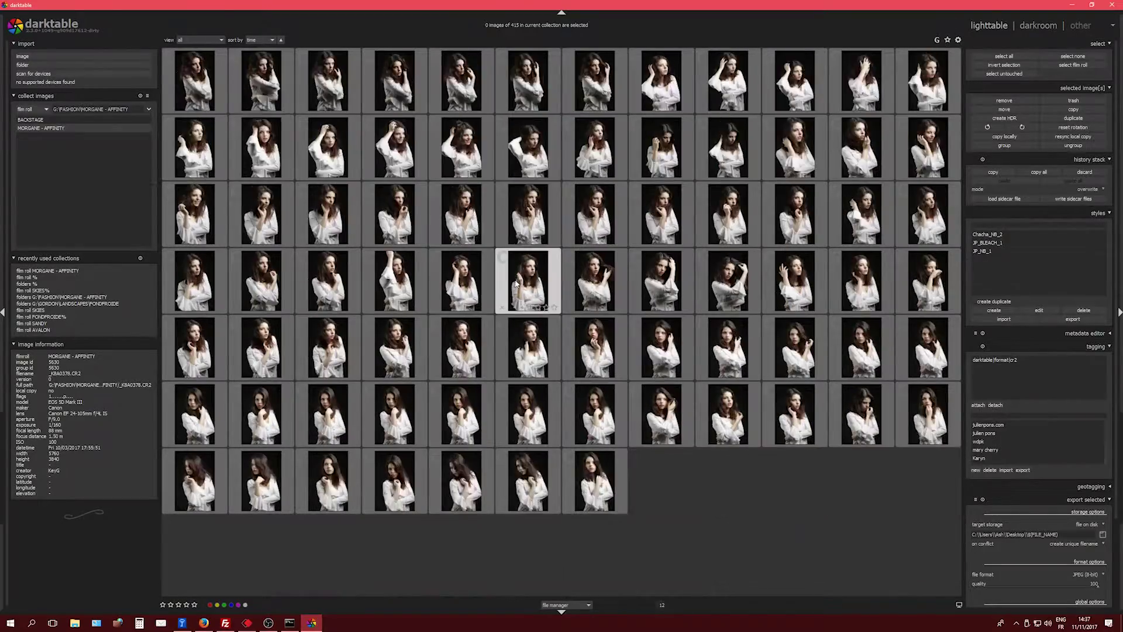
scroll(518, 329, "up", 20)
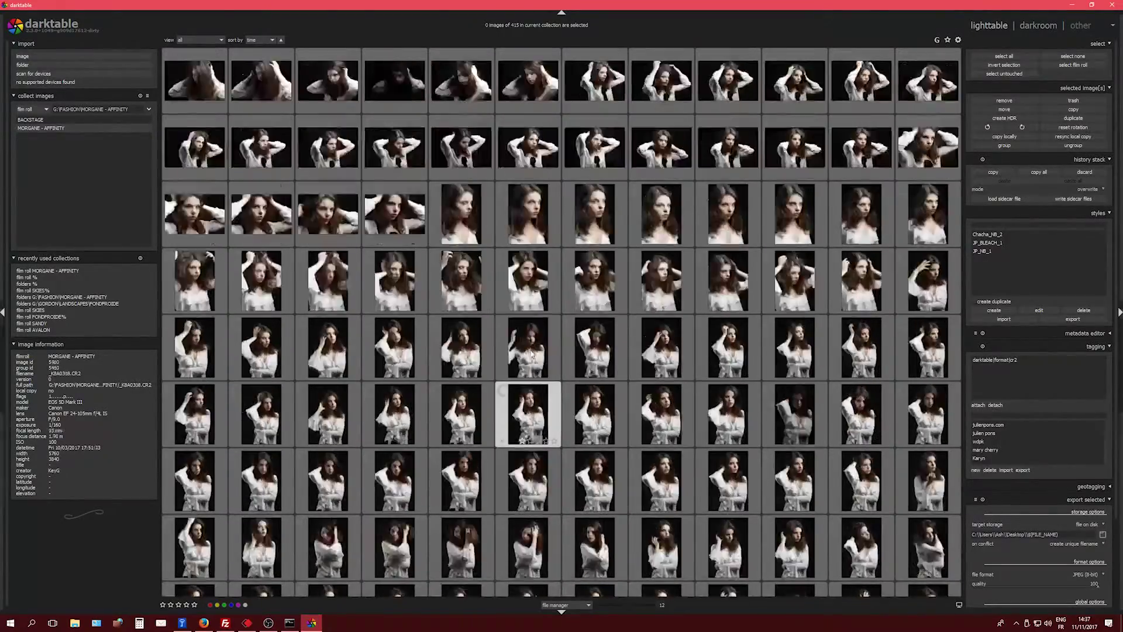
scroll(531, 354, "up", 8)
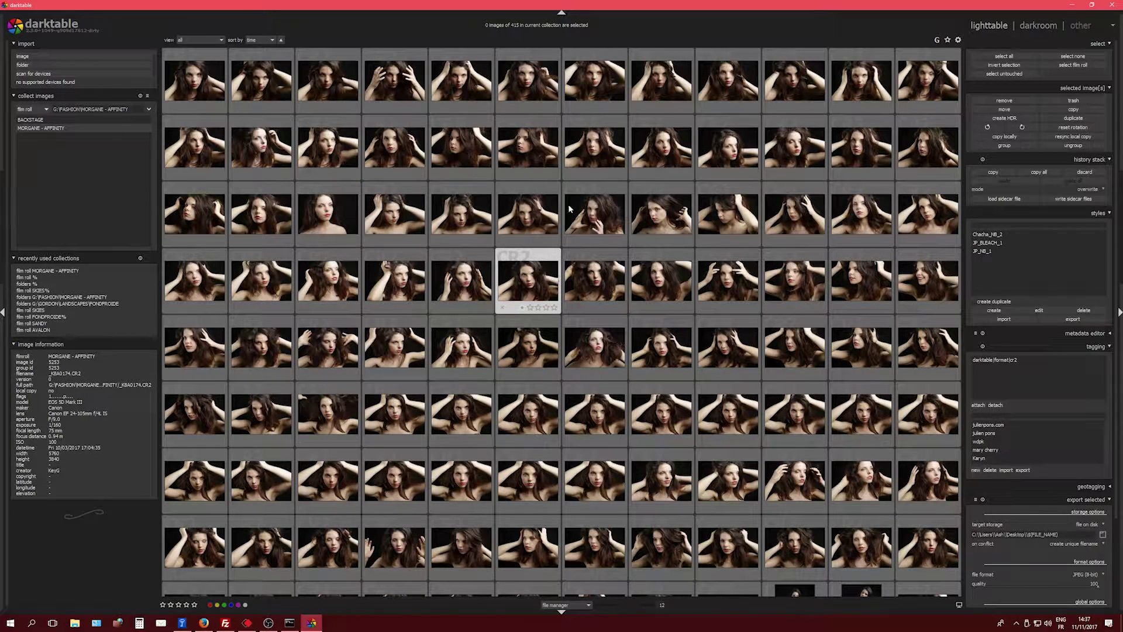
scroll(568, 210, "down", 6)
scroll(566, 231, "down", 2)
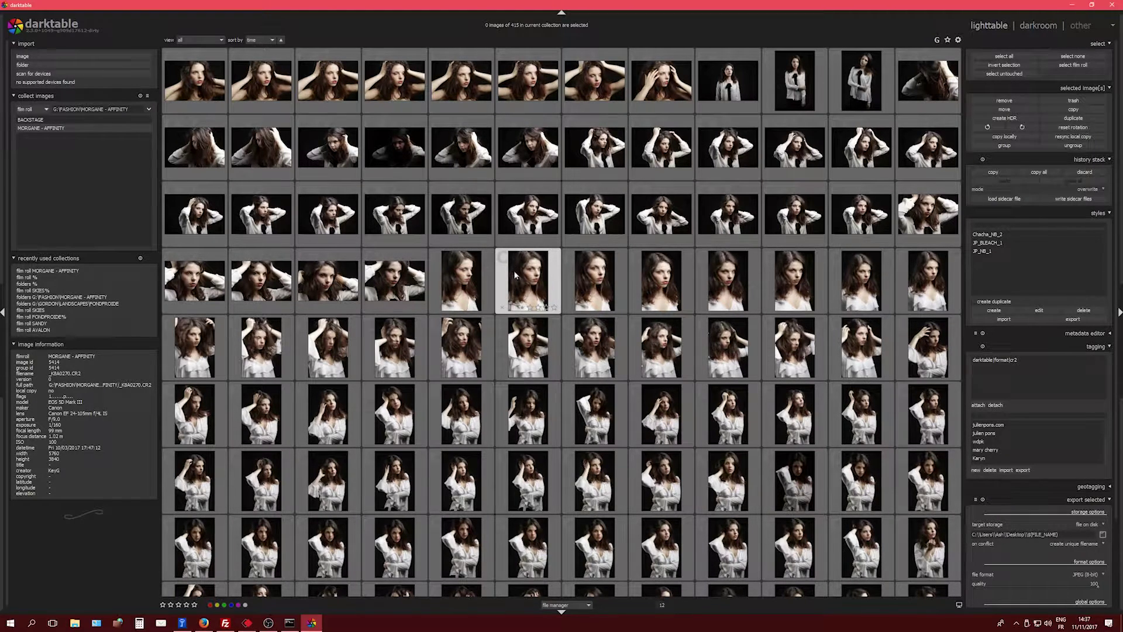
scroll(524, 286, "down", 10)
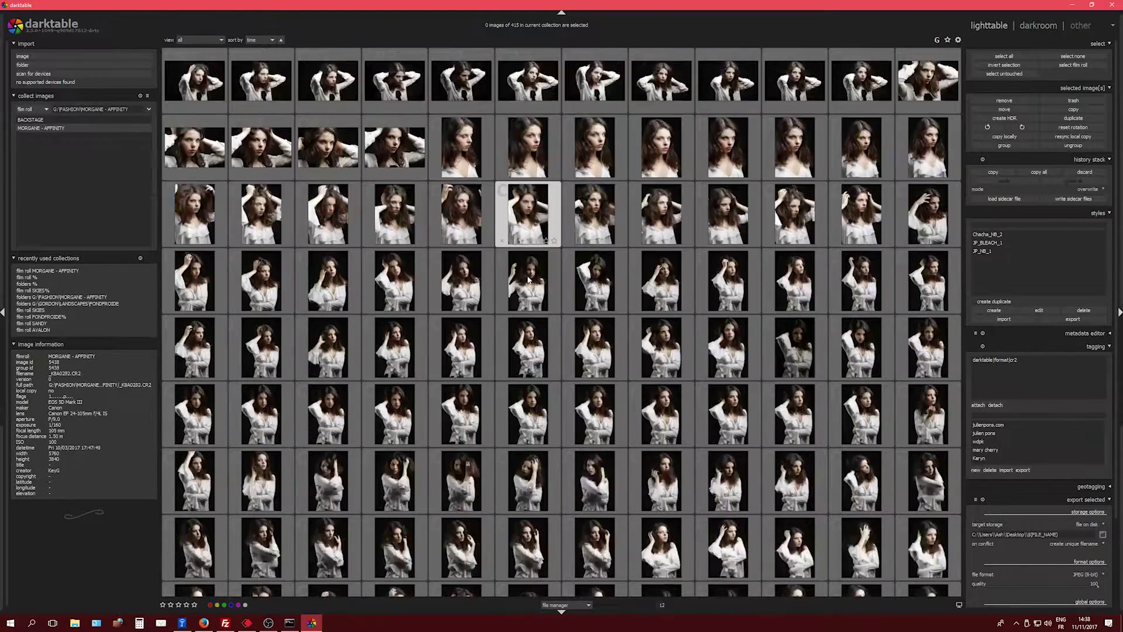
scroll(528, 280, "down", 2)
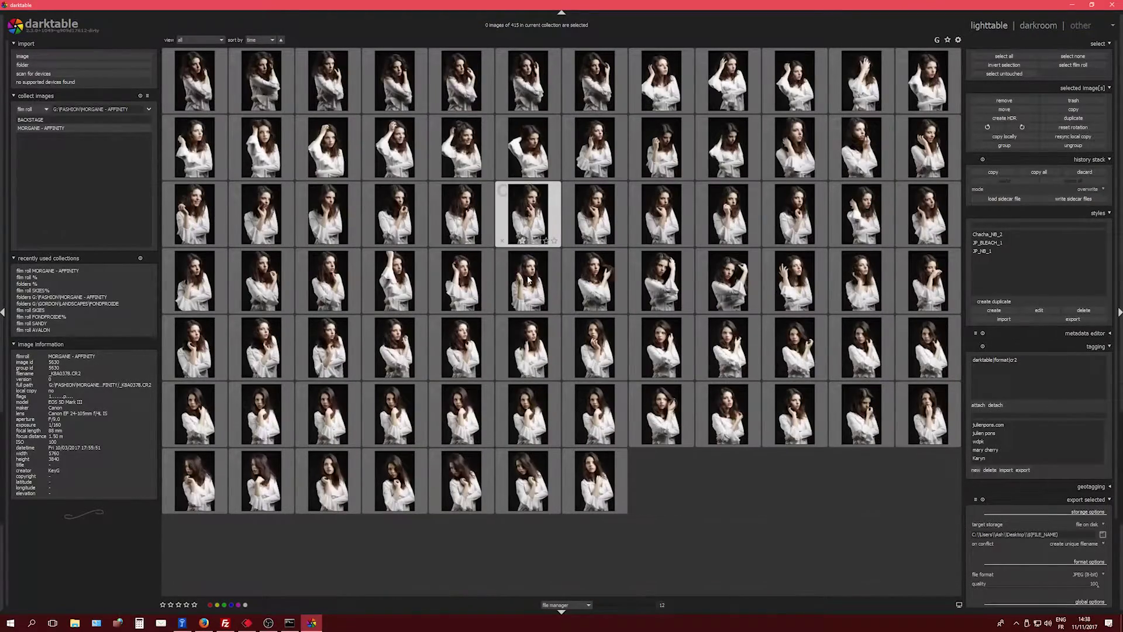
scroll(528, 280, "up", 3)
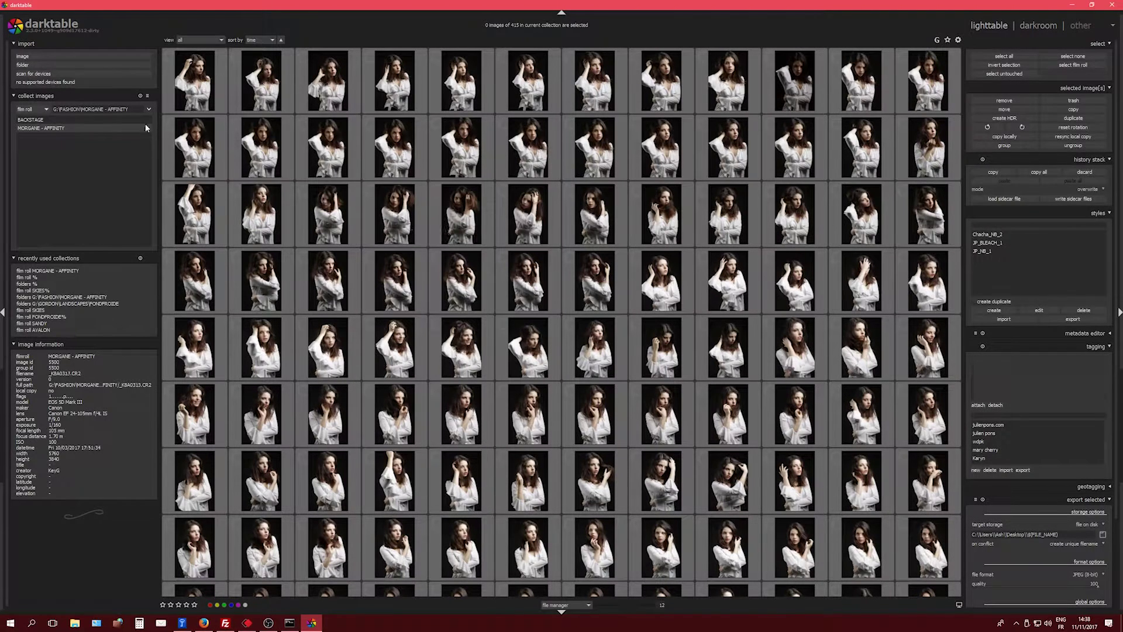
- Import the SKIES folder as a new film roll
left_click(41, 65)
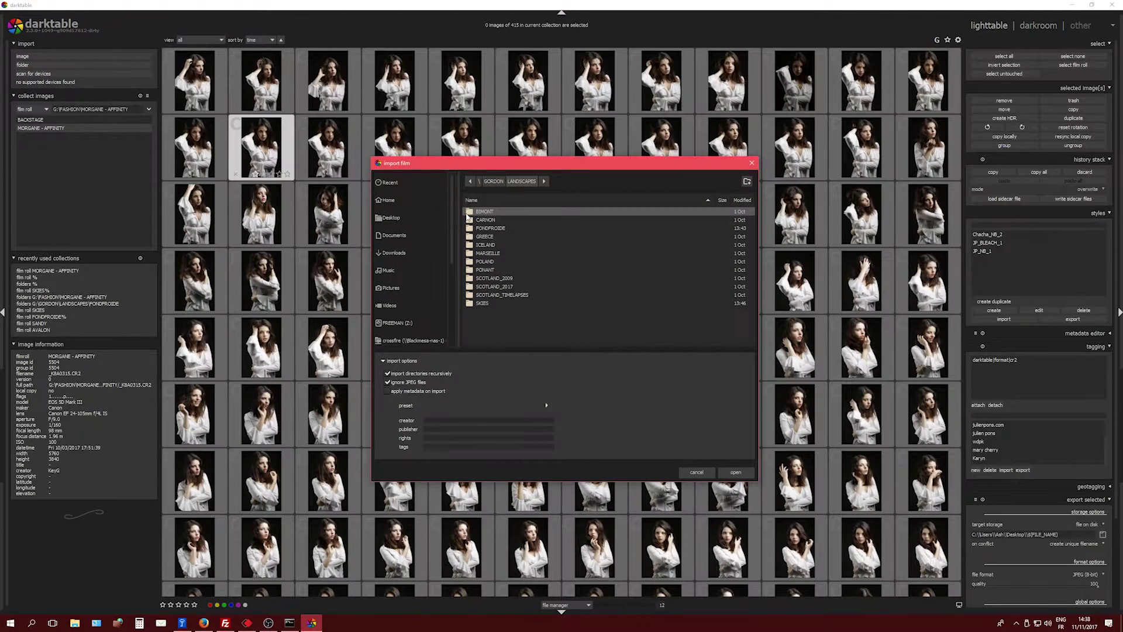
left_click(490, 303)
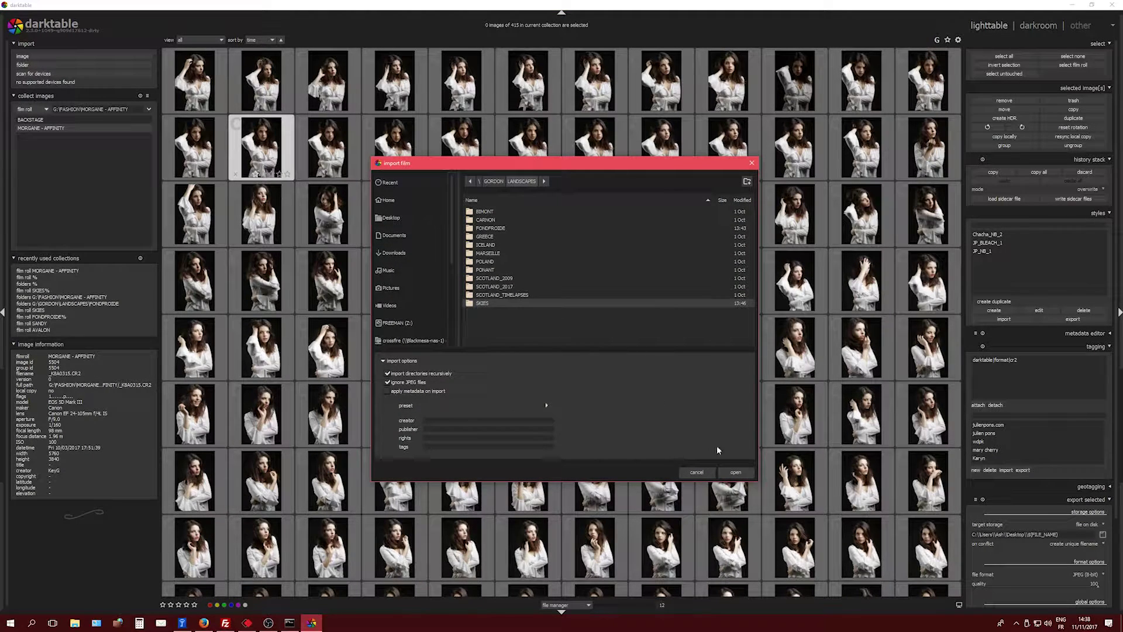
left_click(735, 472)
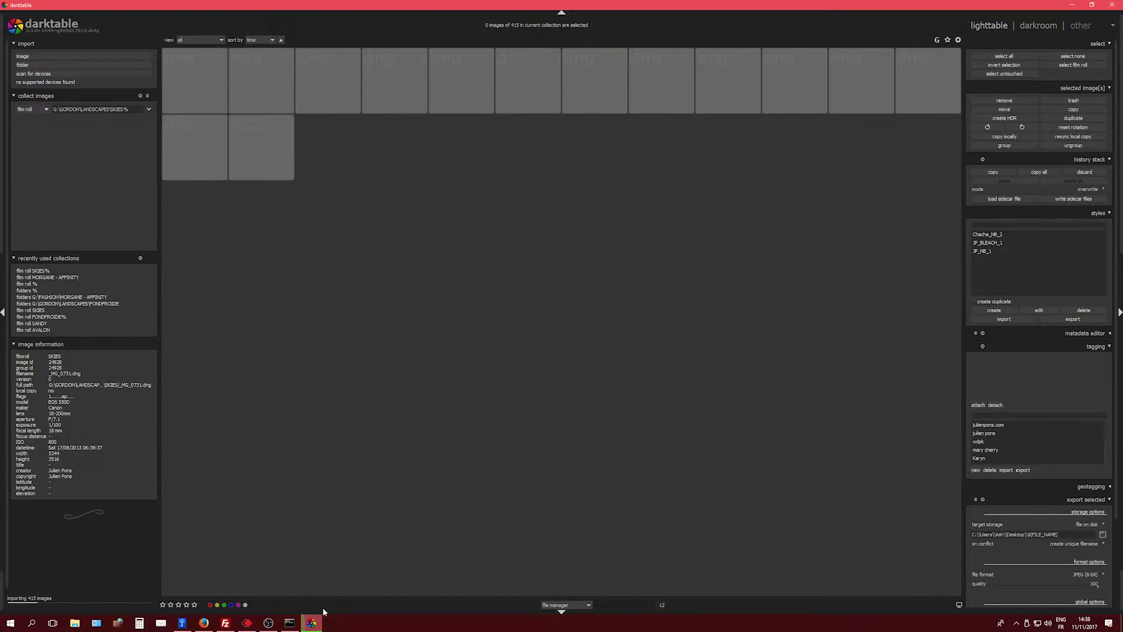
mouse_move(311, 625)
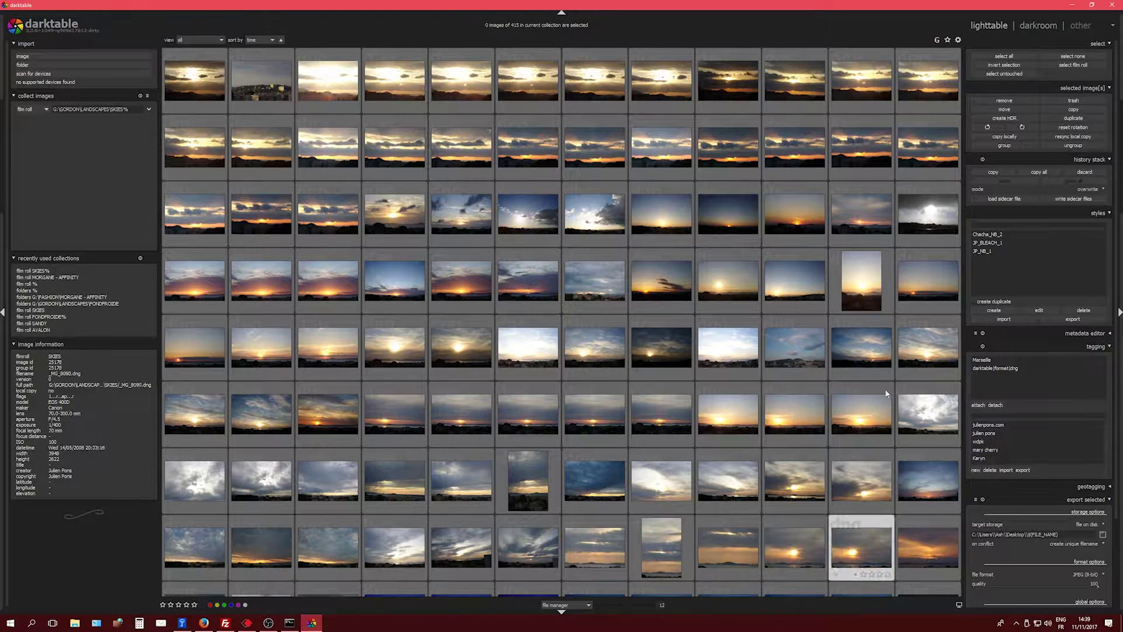
- Scroll the SKIES grid and shrink the thumbnails from 12 to 21 per row
scroll(667, 285, "down", 17)
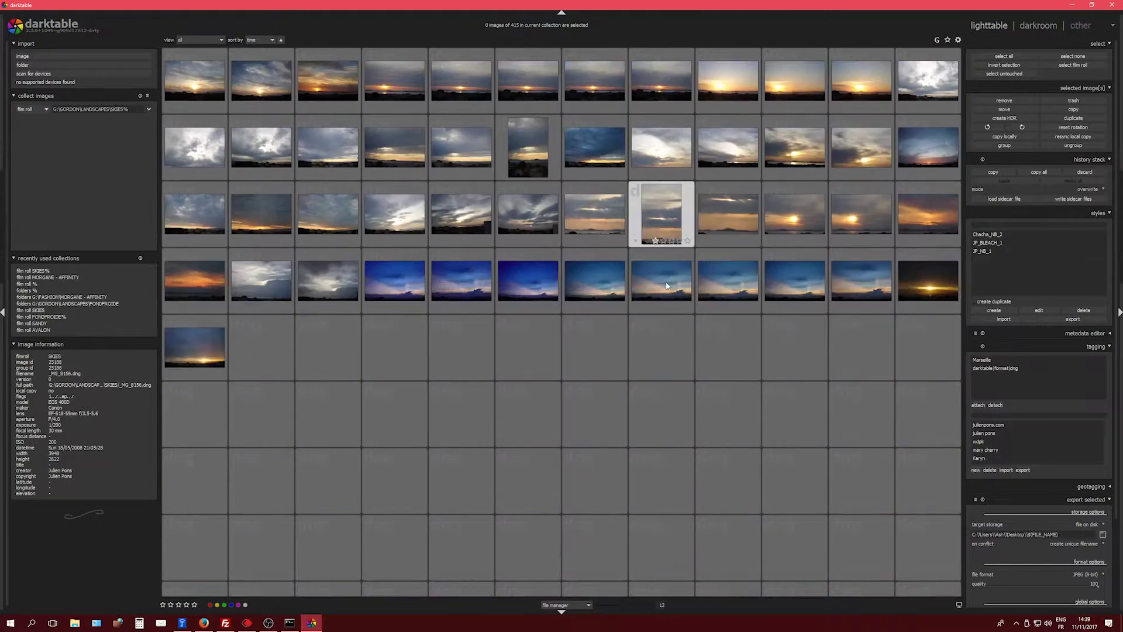
scroll(667, 285, "down", 1)
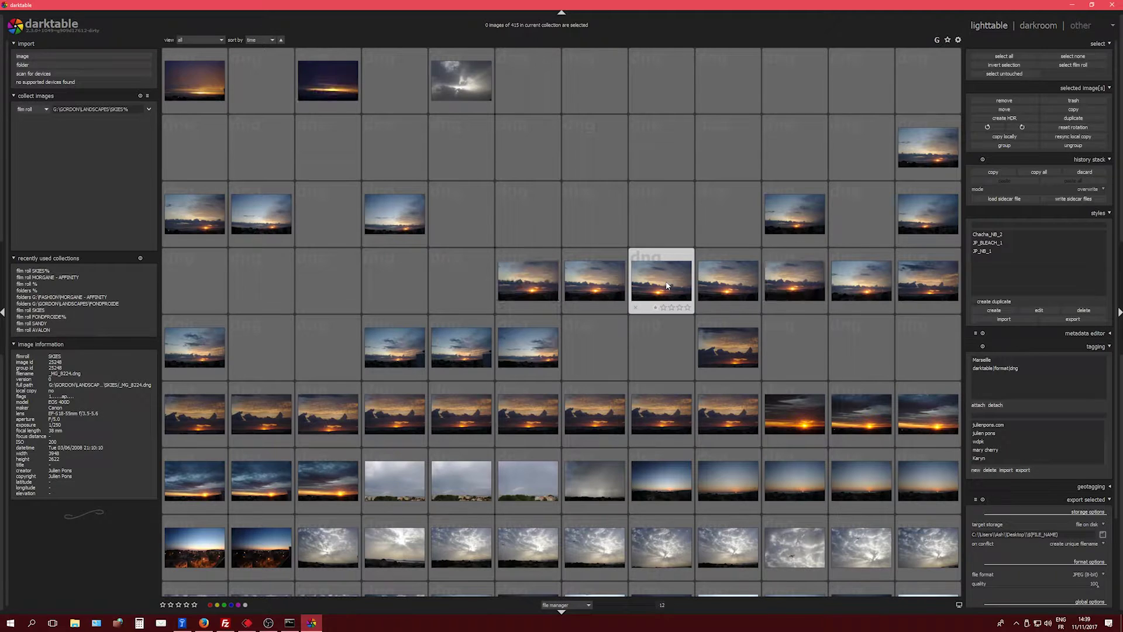
scroll(660, 253, "down", 1)
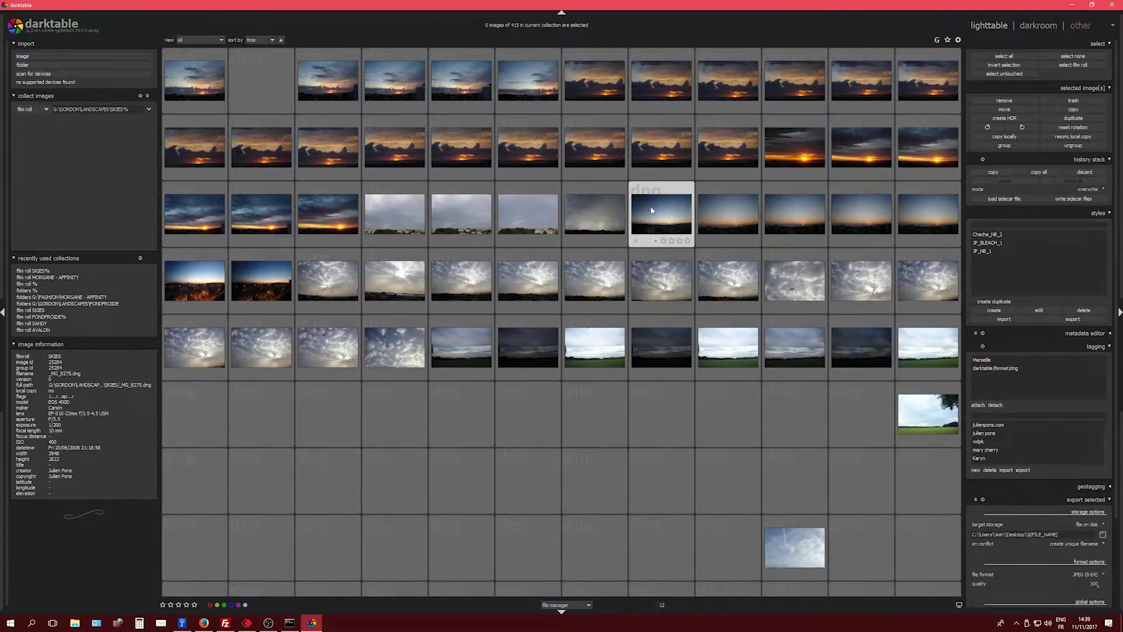
scroll(651, 210, "down", 4)
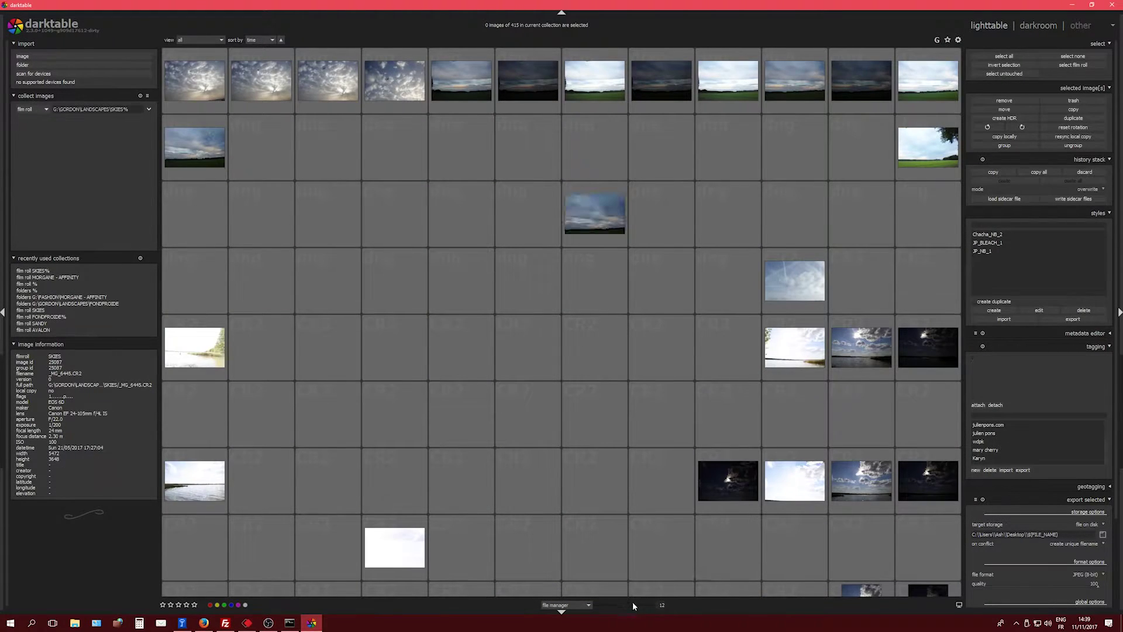
left_click_drag(633, 605, 658, 602)
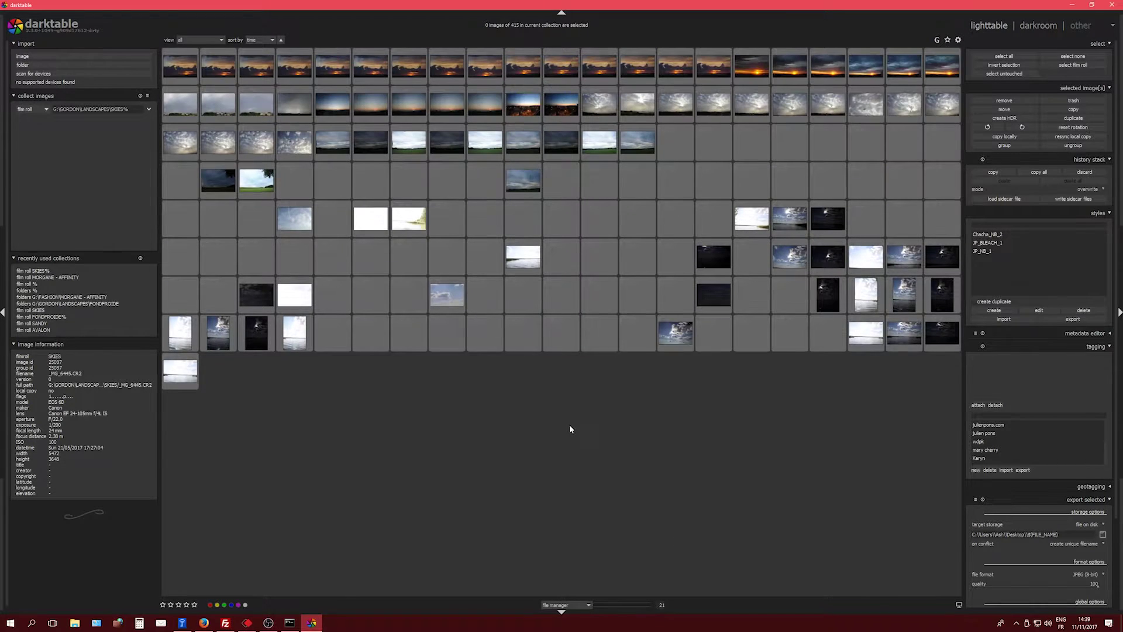
scroll(568, 431, "up", 7)
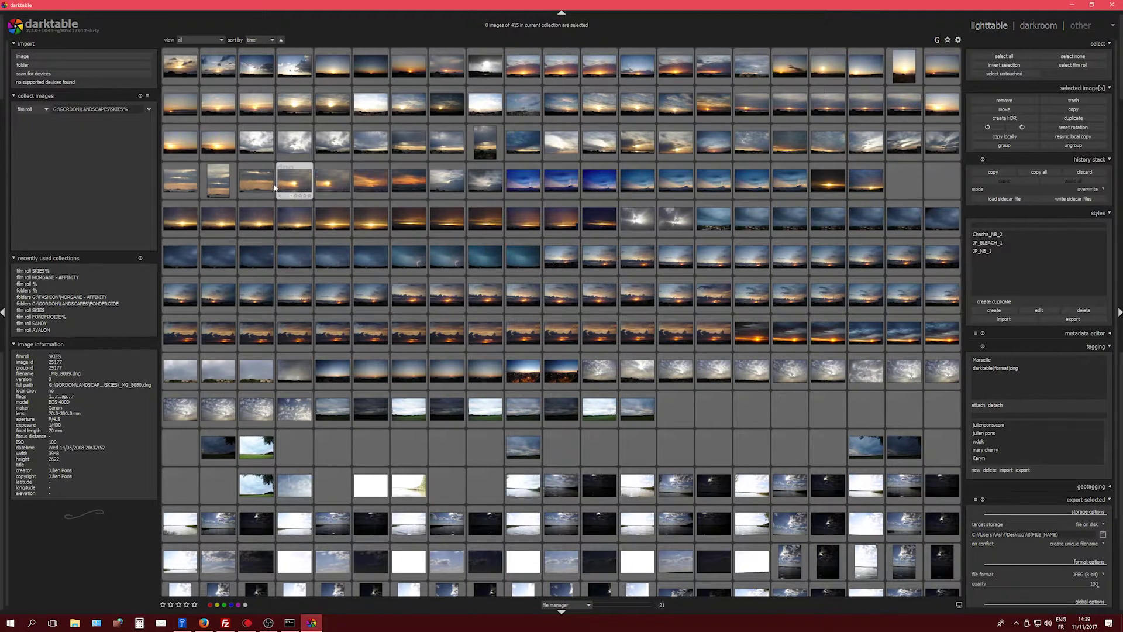
- Open a command prompt and browse File Explorer to C:\Program Files\darktable\bin
left_click(290, 622)
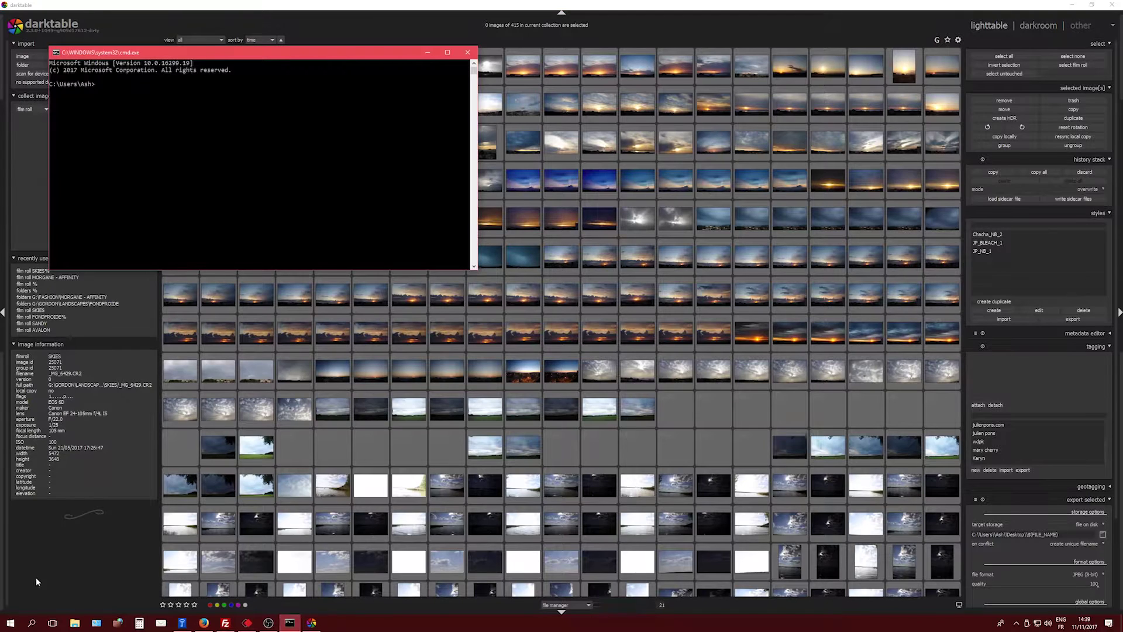
left_click(74, 622)
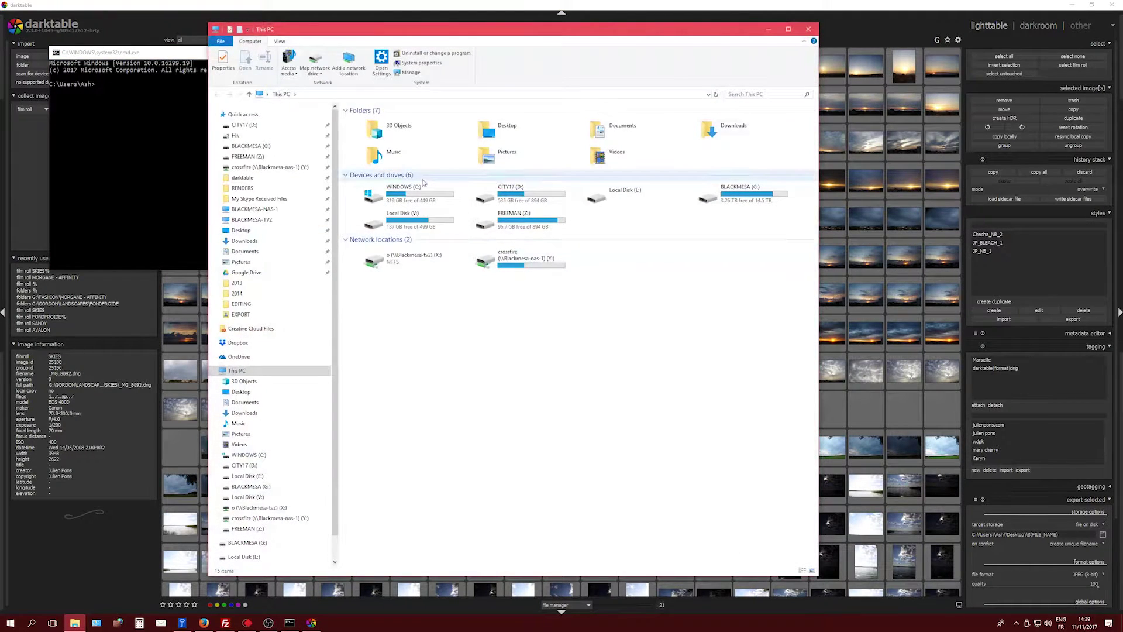
double_click(421, 186)
double_click(397, 141)
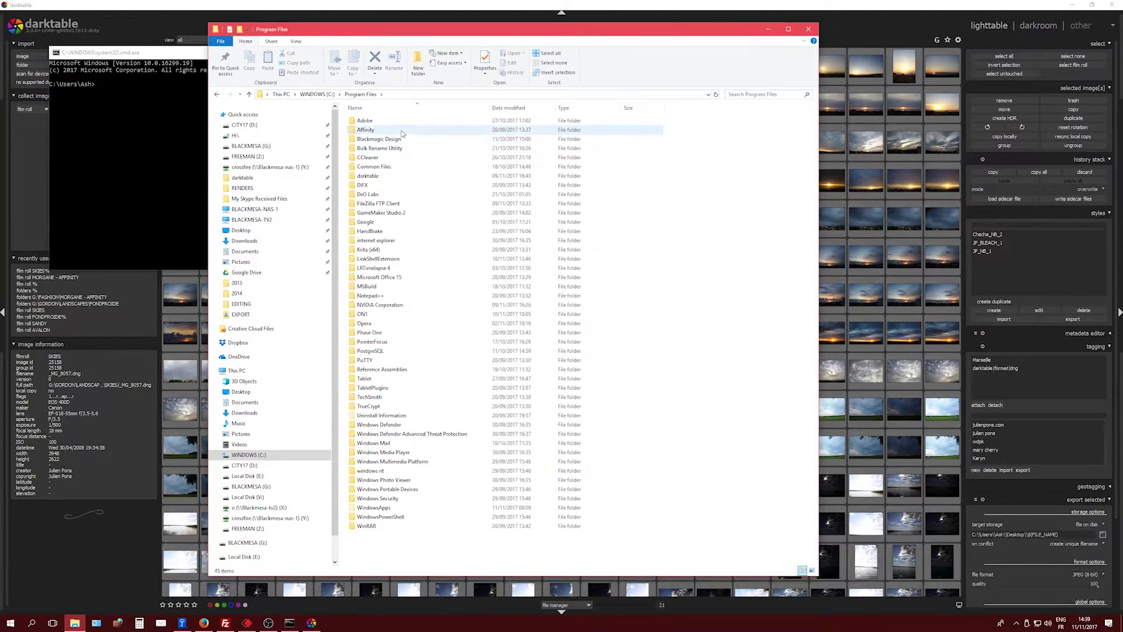
double_click(368, 175)
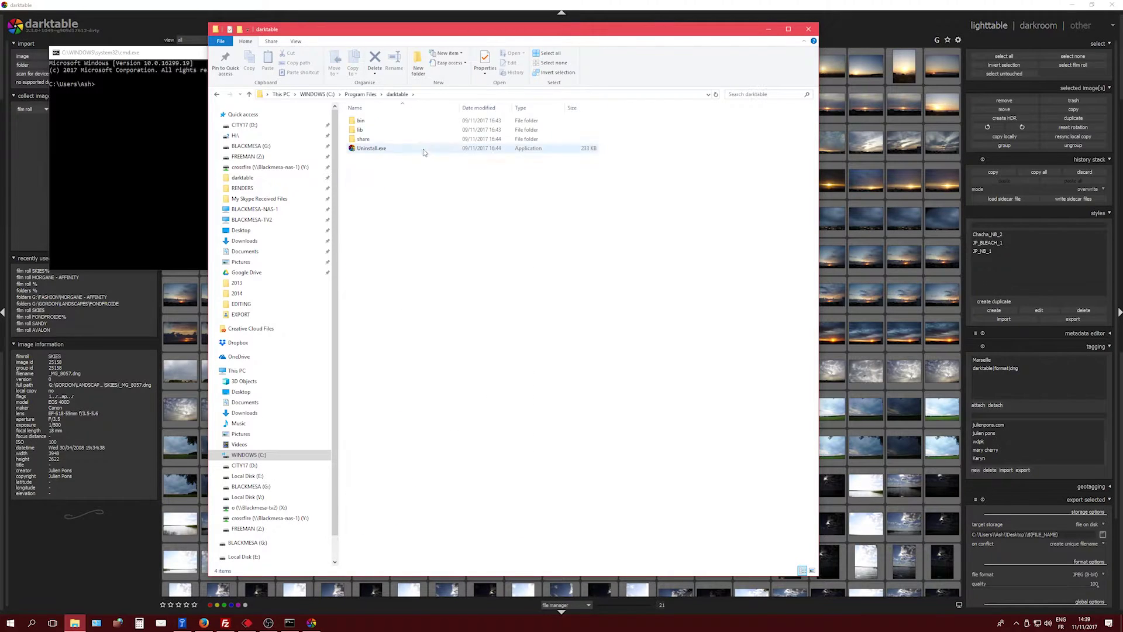
double_click(360, 121)
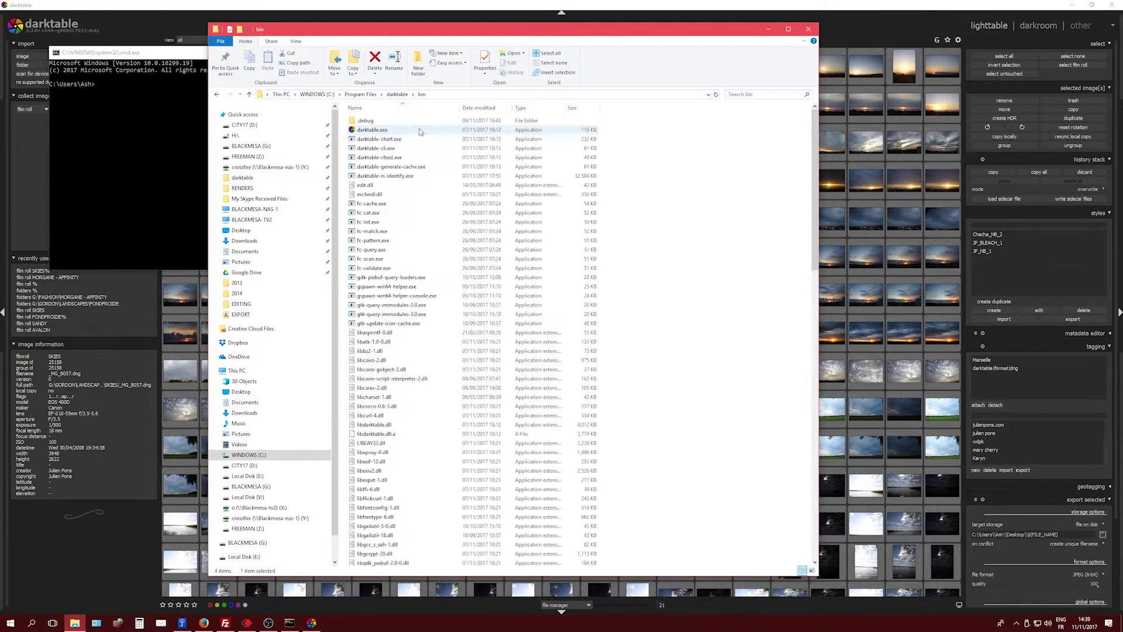
- Place the command prompt left and the bin folder right, then return to darktable's lighttable
left_click_drag(568, 29, 781, 60)
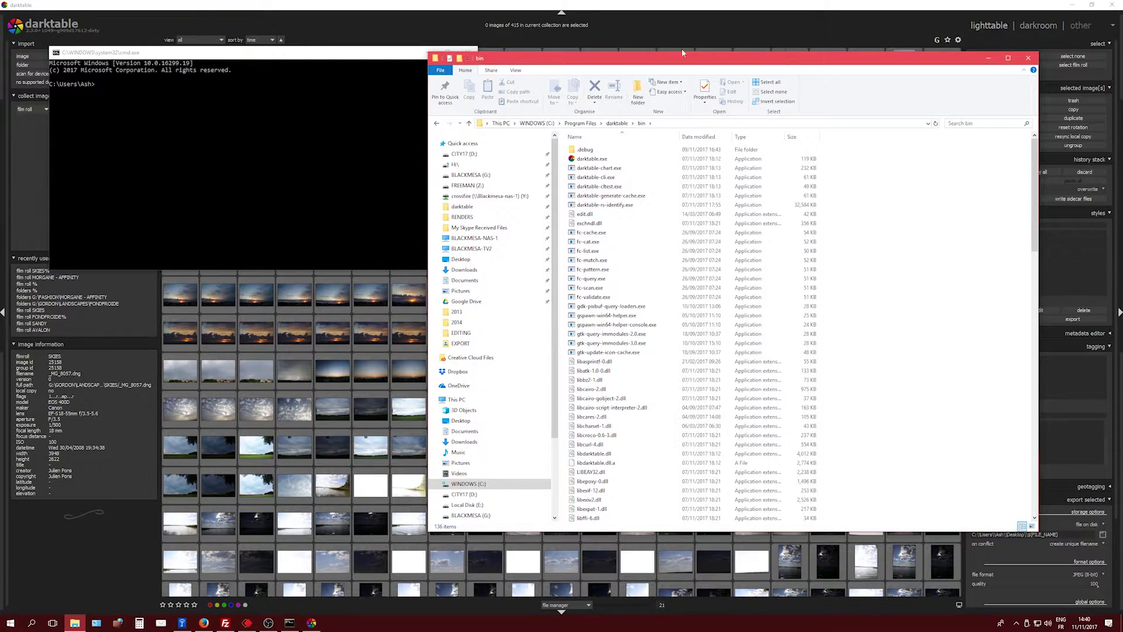
left_click_drag(323, 54, 292, 63)
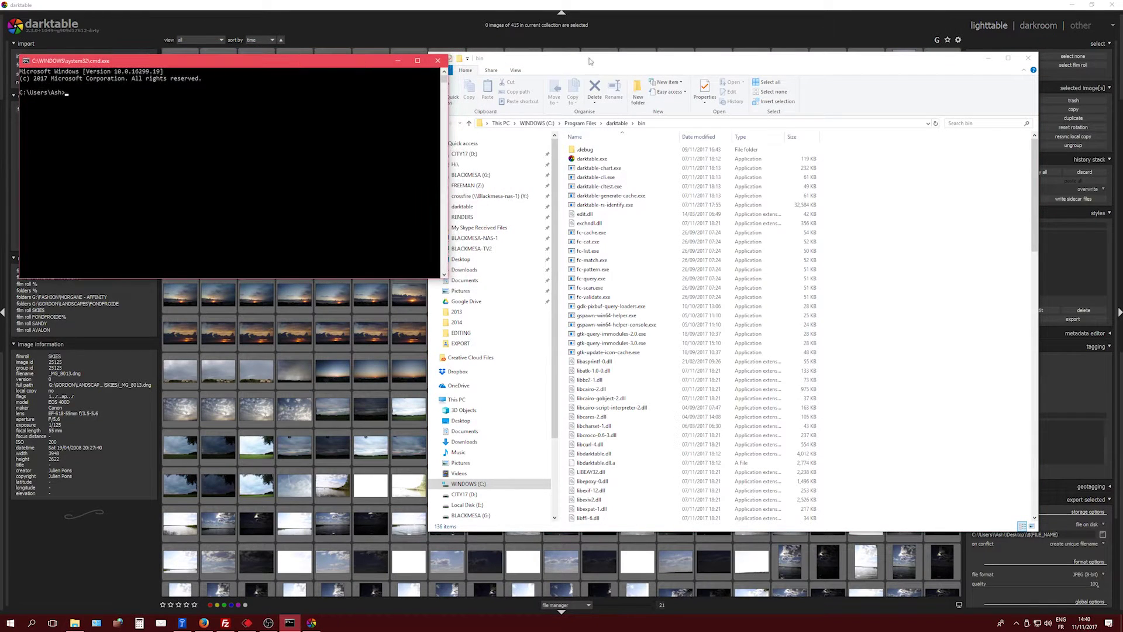
left_click_drag(592, 60, 615, 63)
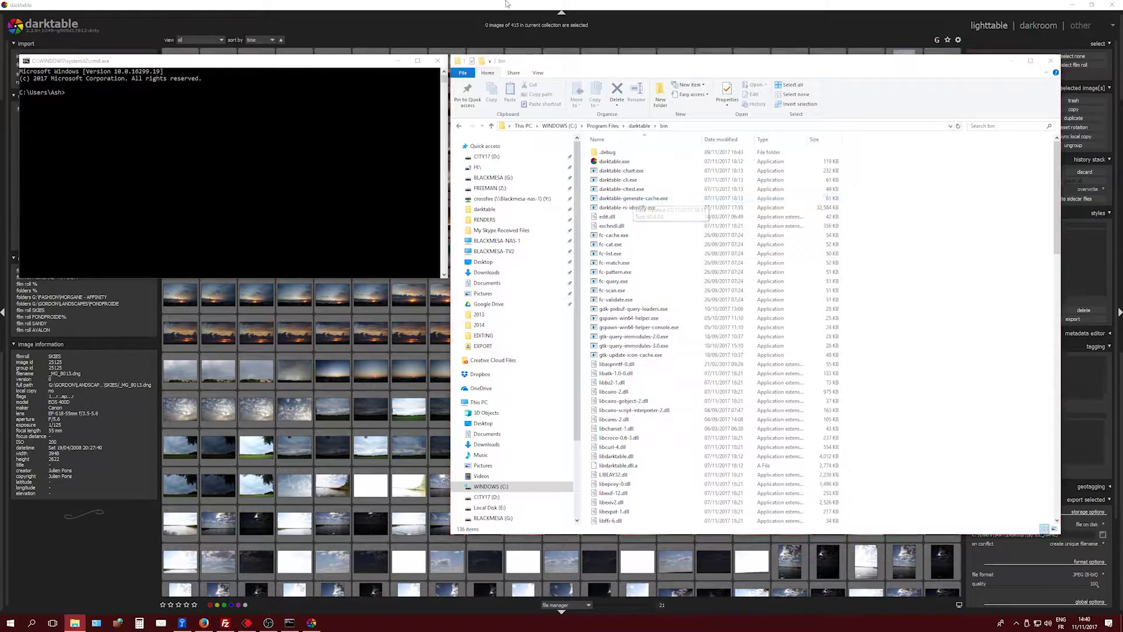
key("alt+Tab")
scroll(518, 338, "down", 1)
scroll(521, 359, "up", 7)
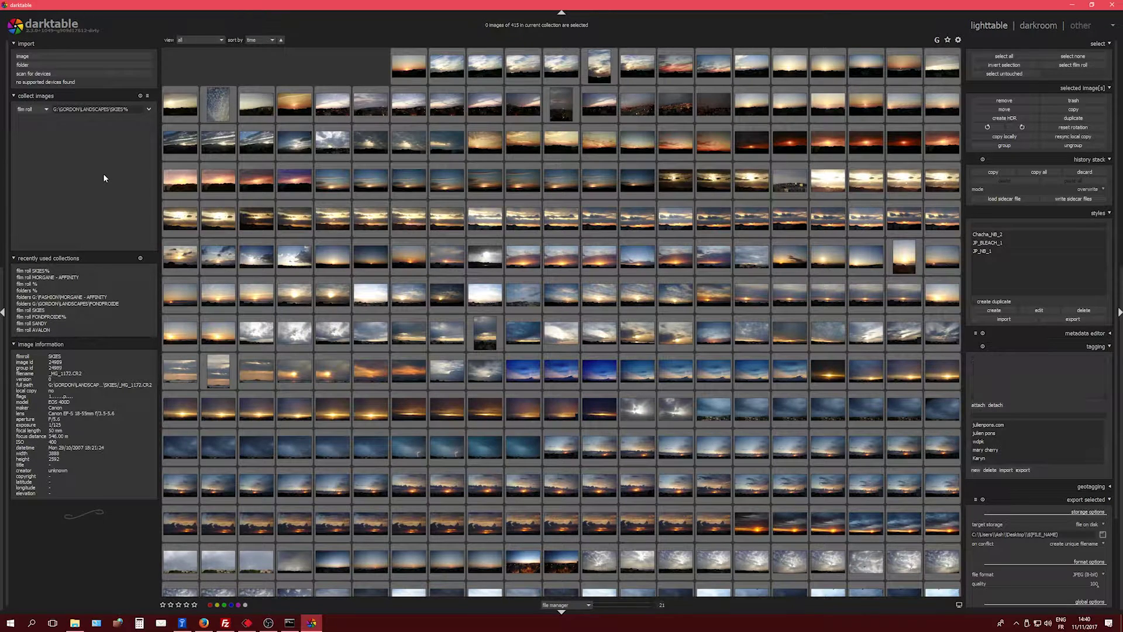
- Import FONDFROIDE as a film roll, set ten thumbnails per row, then quit darktable
left_click(26, 66)
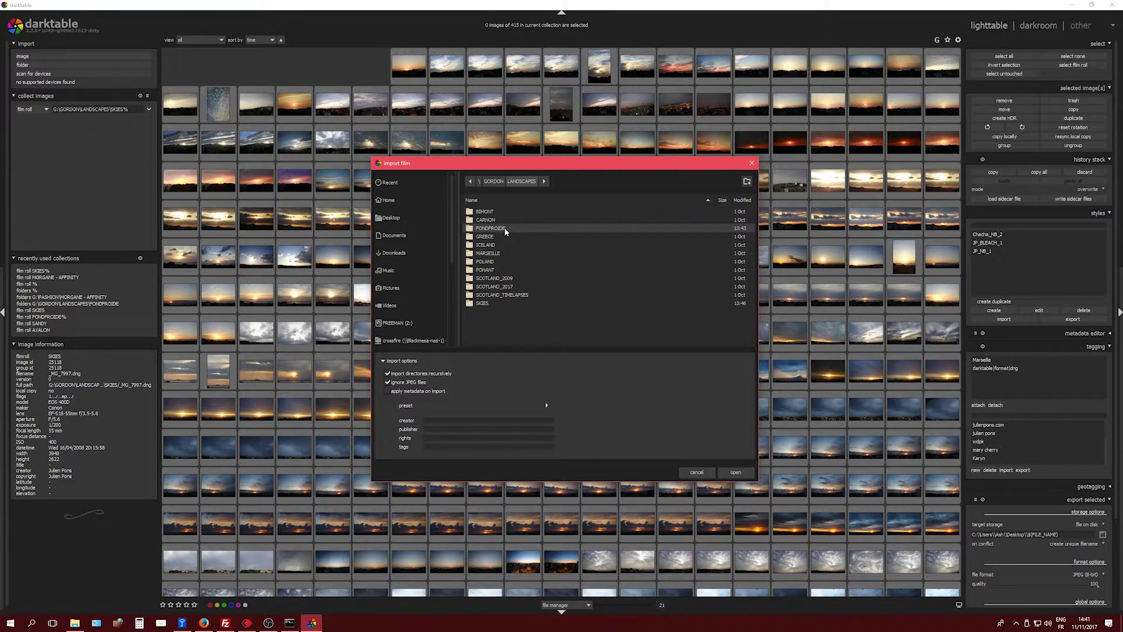
left_click(735, 472)
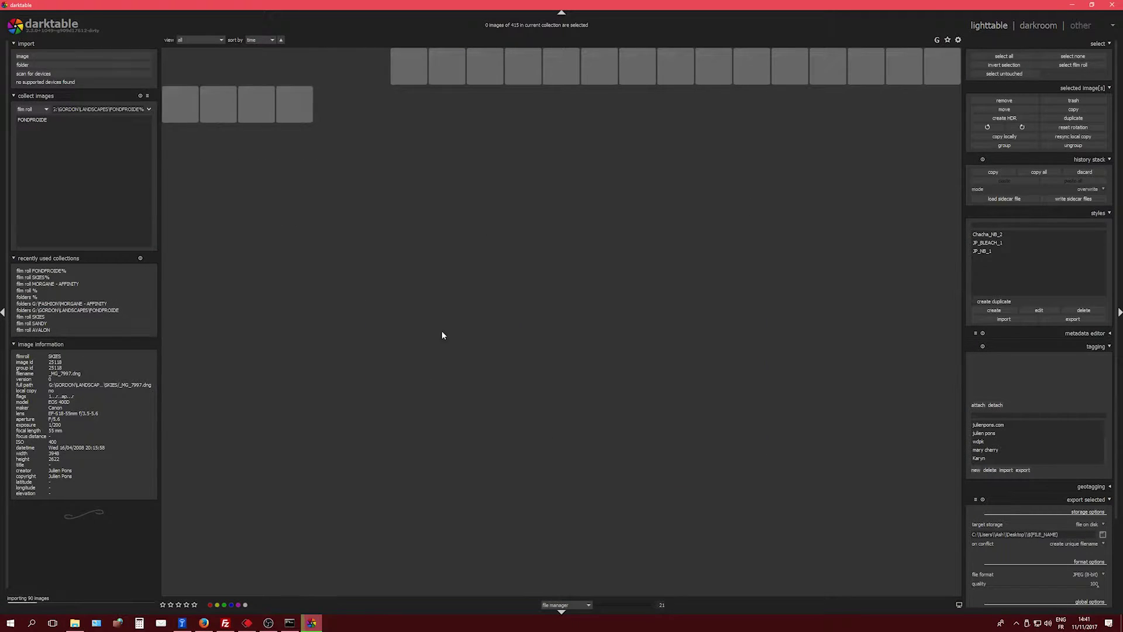
mouse_move(314, 622)
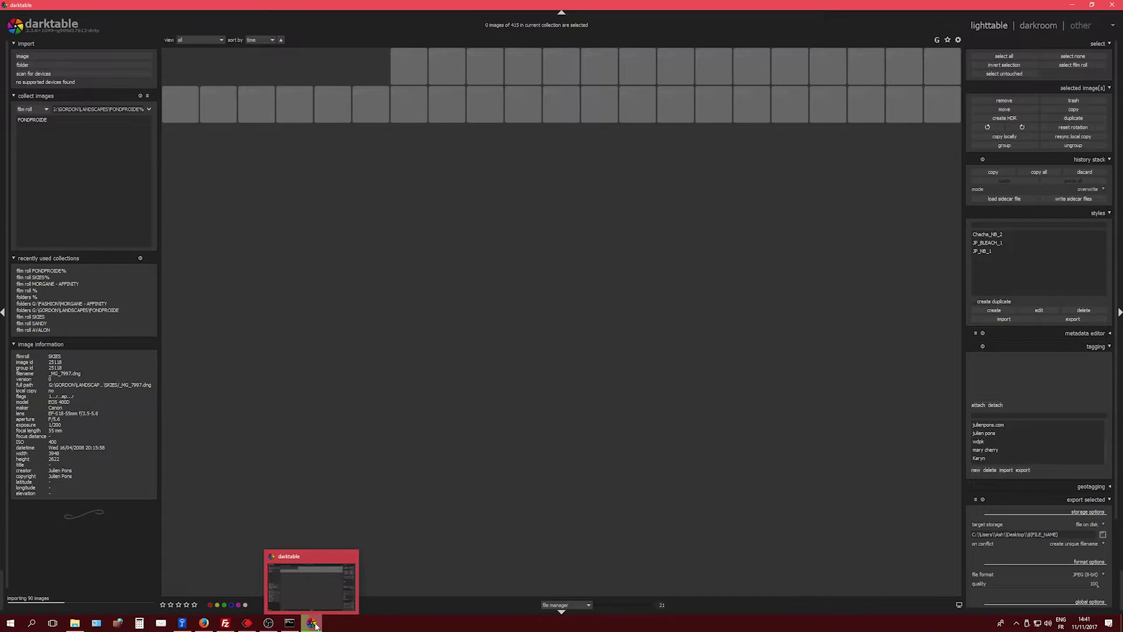
left_click(625, 606)
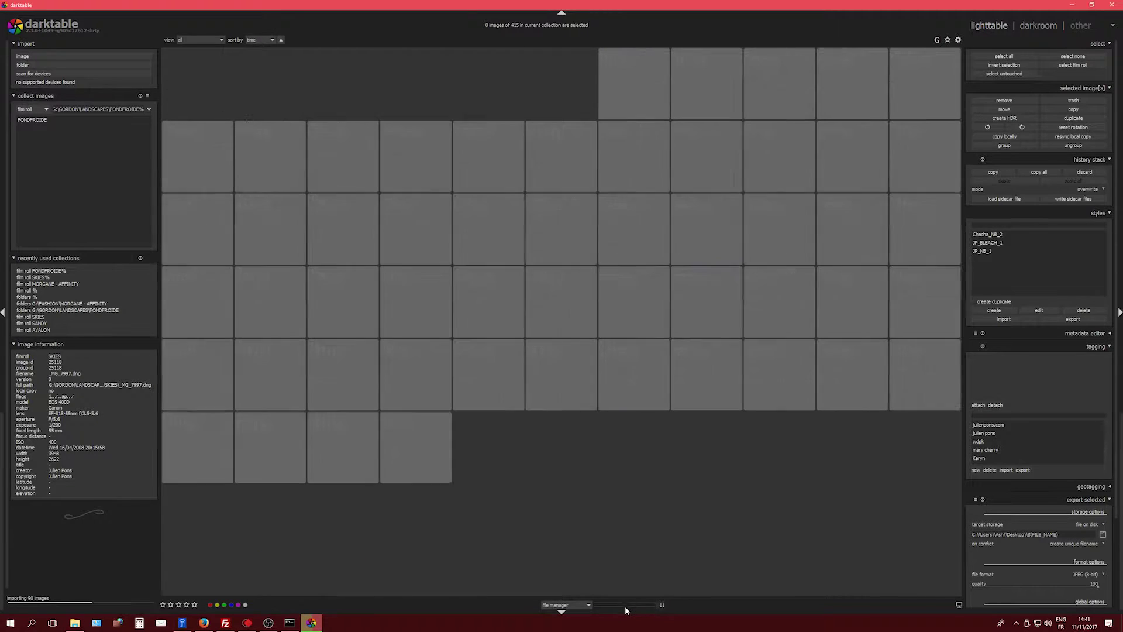
left_click(621, 605)
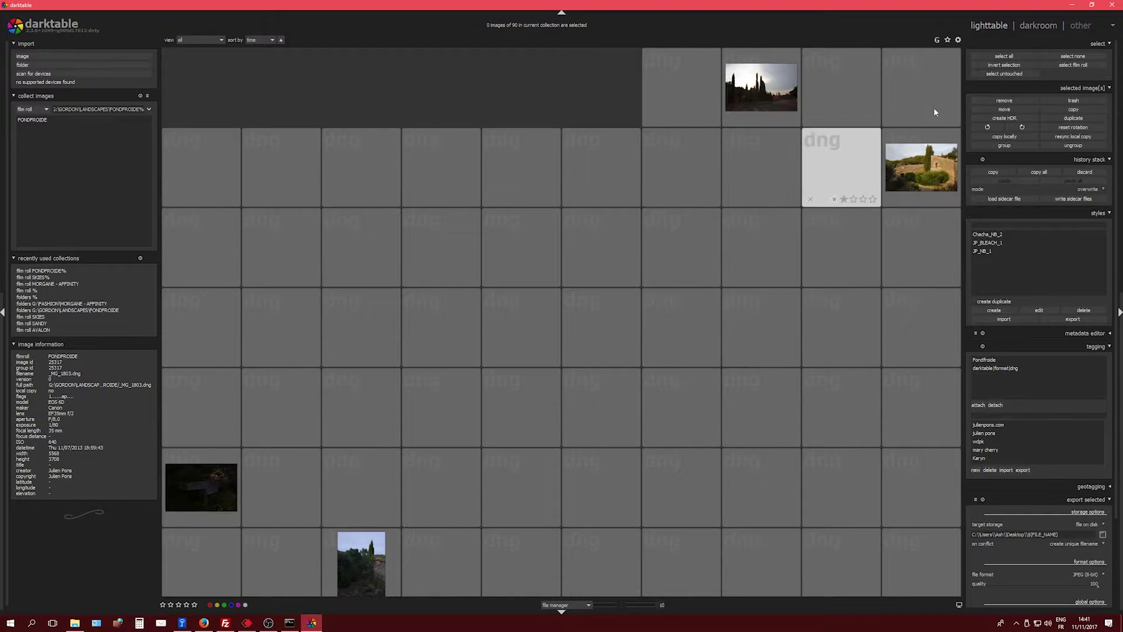
left_click(1111, 5)
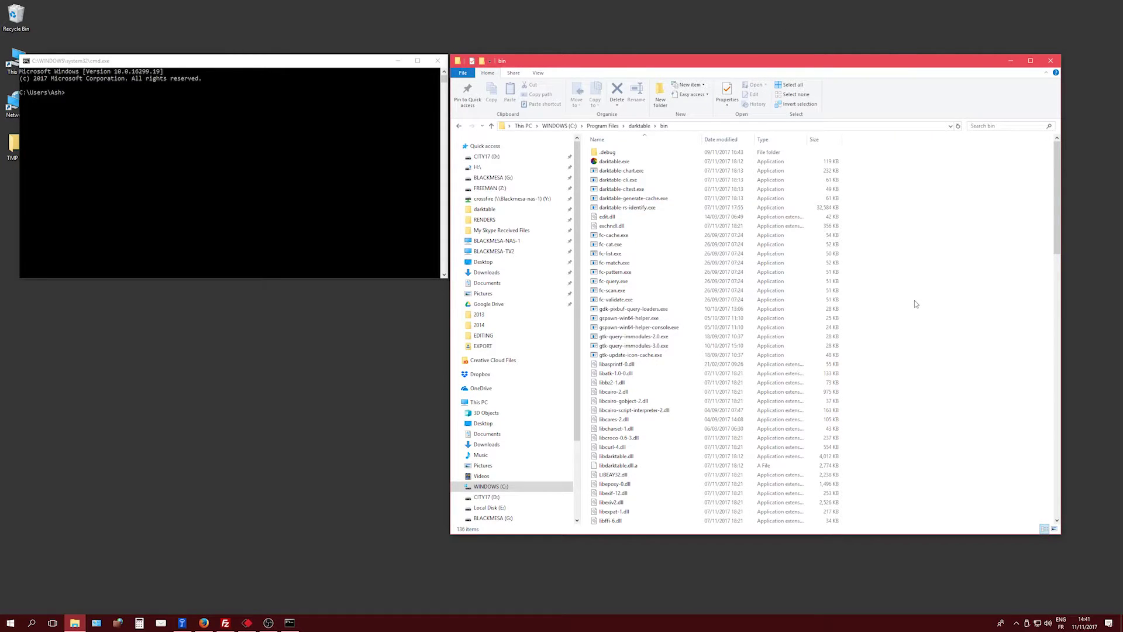
- Run darktable-generate-cache.exe in the command prompt and enlarge the console to follow progress
left_click_drag(627, 199, 325, 193)
left_click(288, 189)
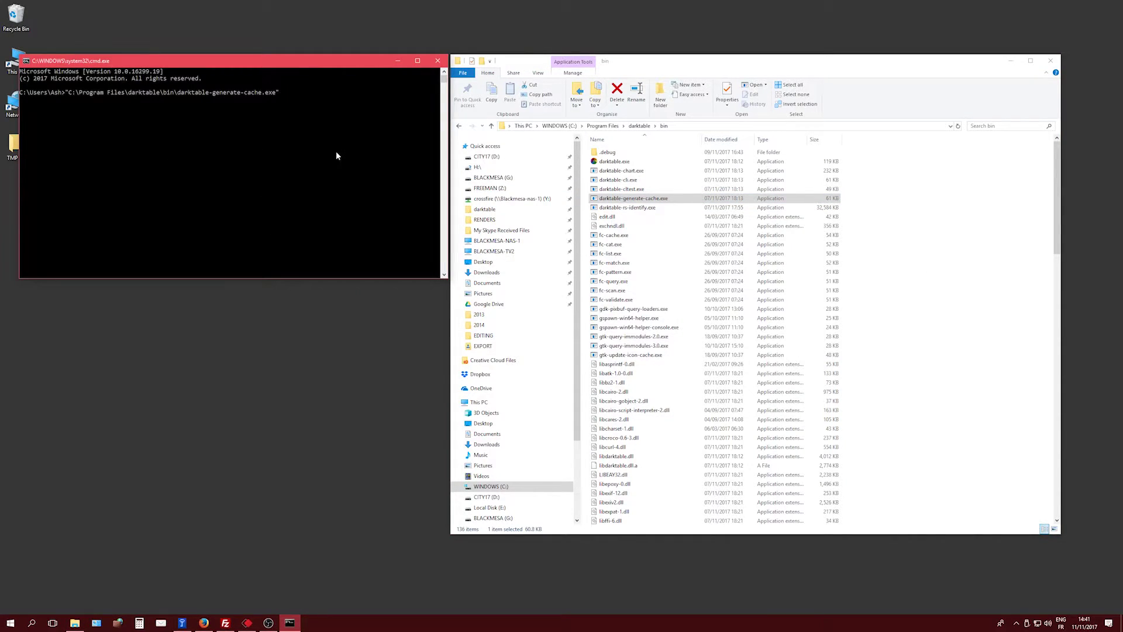
key("Return")
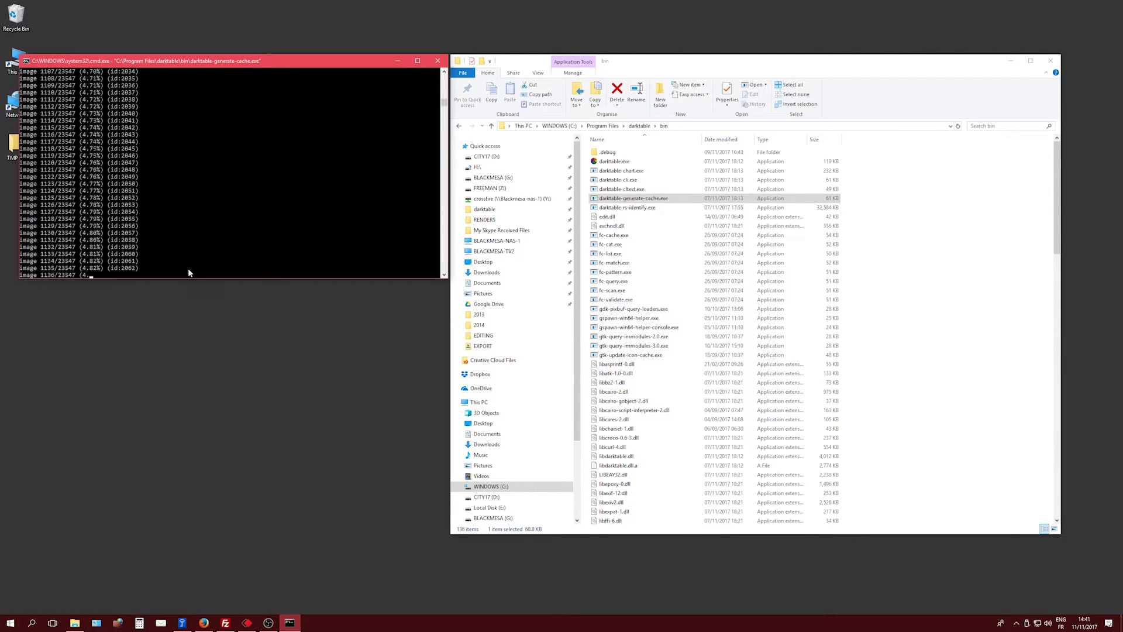
left_click_drag(194, 280, 238, 564)
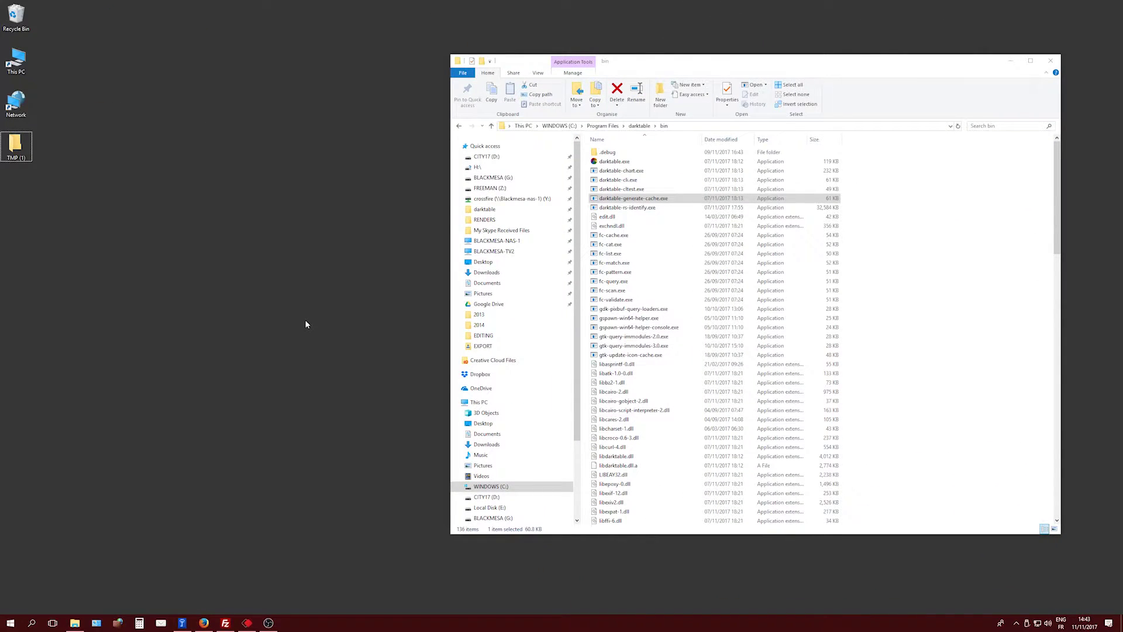
- Relaunch darktable from Windows search and scroll through the 90-image FONDFROIDE grid
left_click(10, 623)
type("darktable")
left_click(82, 353)
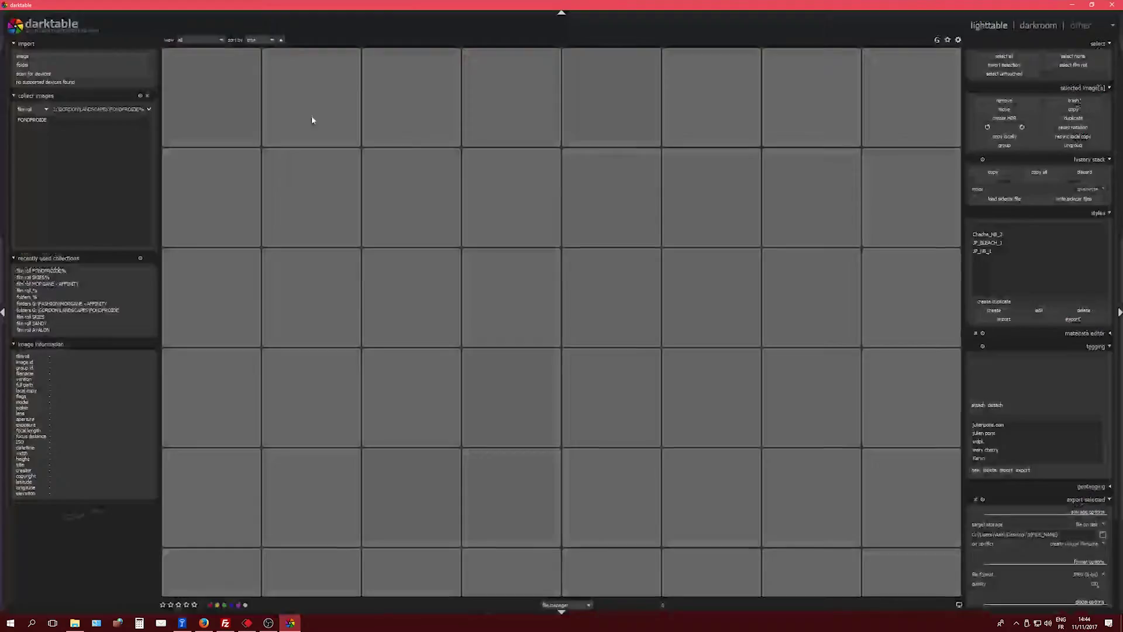
scroll(521, 221, "down", 8)
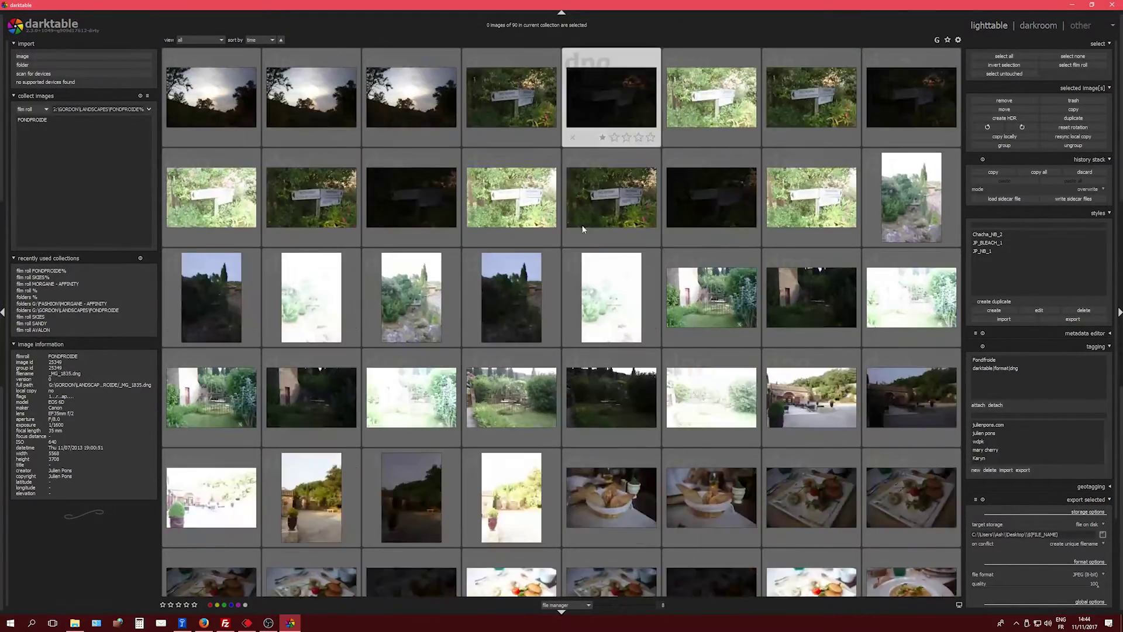
scroll(536, 387, "up", 7)
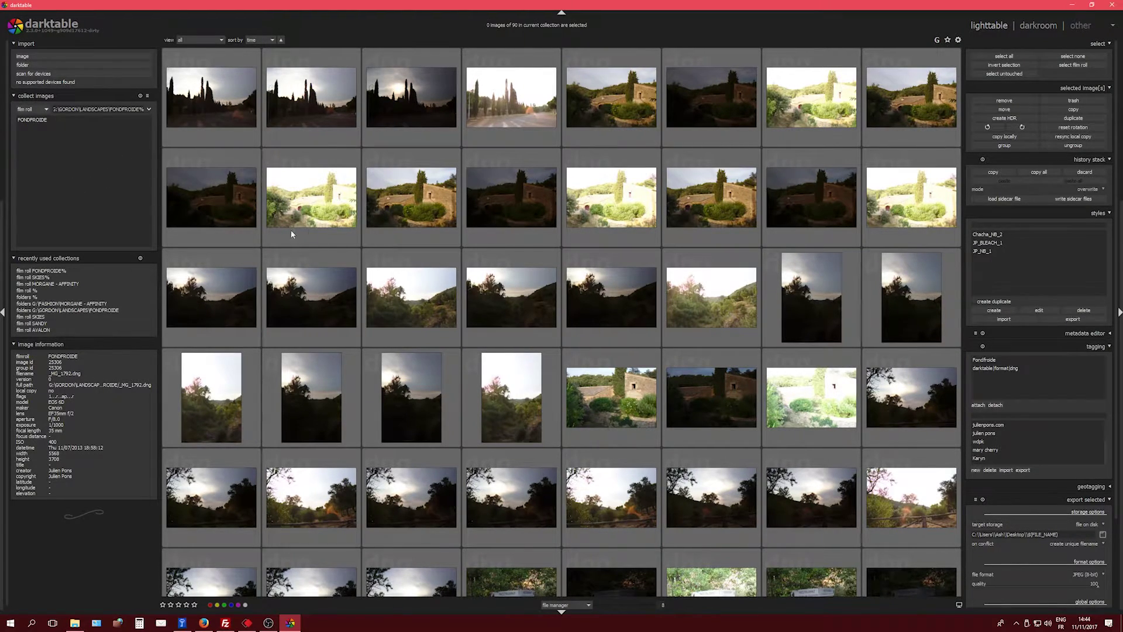
scroll(491, 281, "down", 3)
scroll(414, 295, "up", 3)
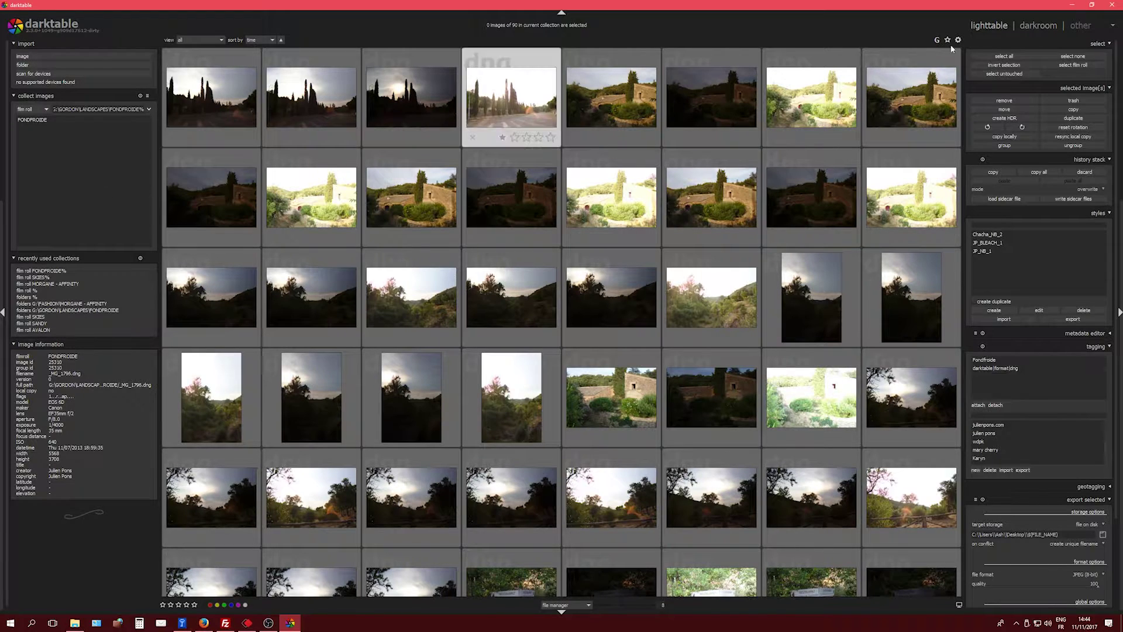
- Minimize darktable, try the path /home/profile/.cache/darktable, then open the darktable cache via Quick access
left_click(1072, 5)
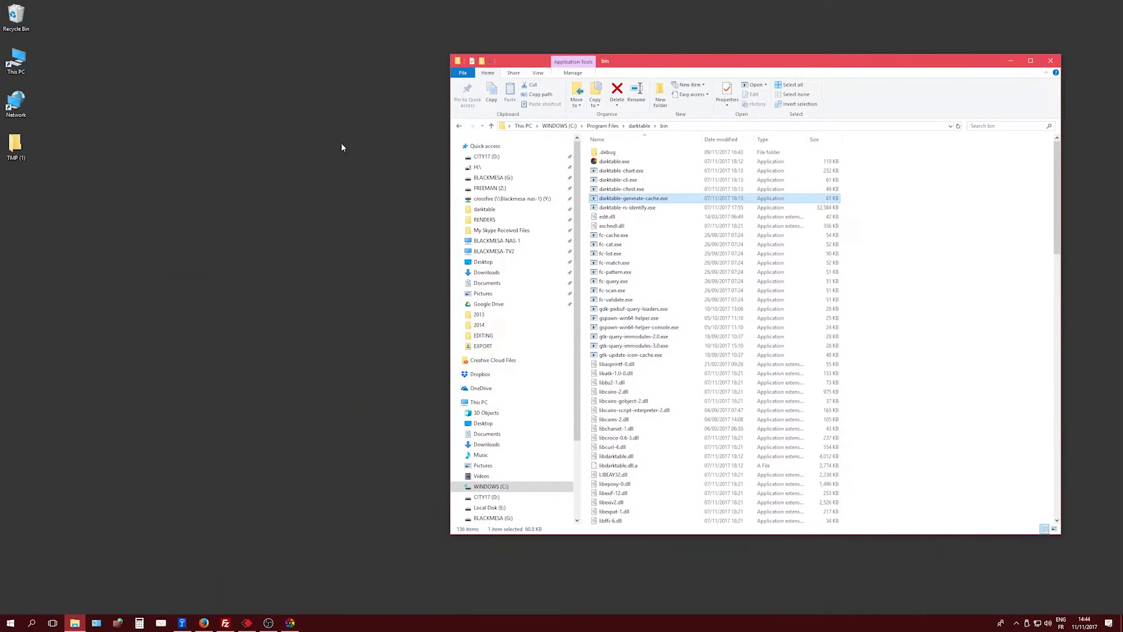
left_click_drag(695, 61, 502, 75)
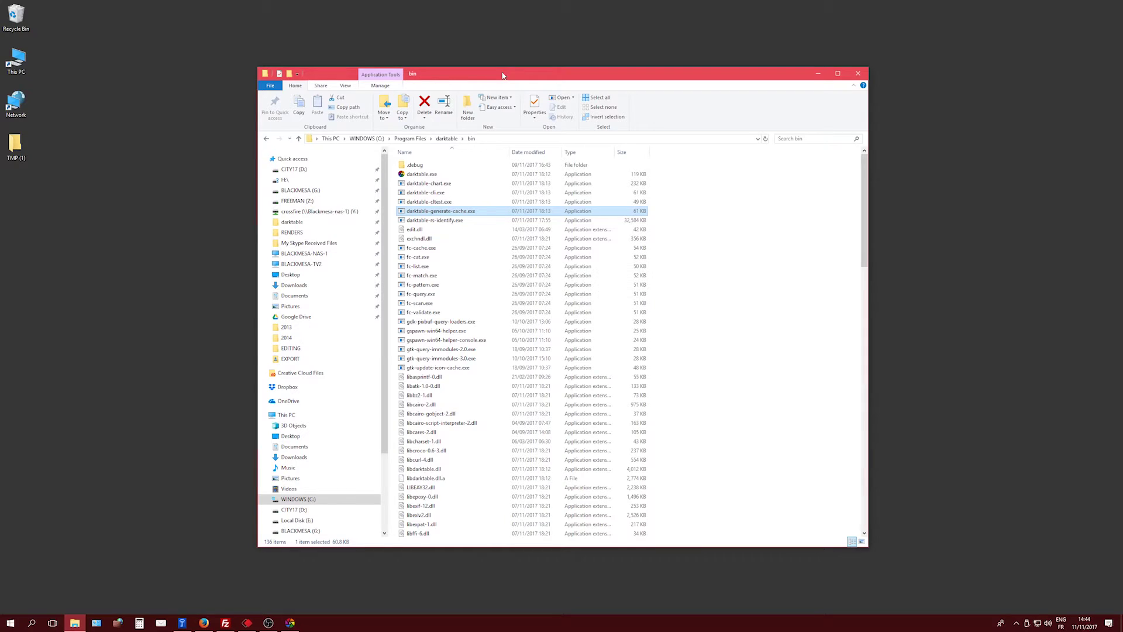
left_click(528, 138)
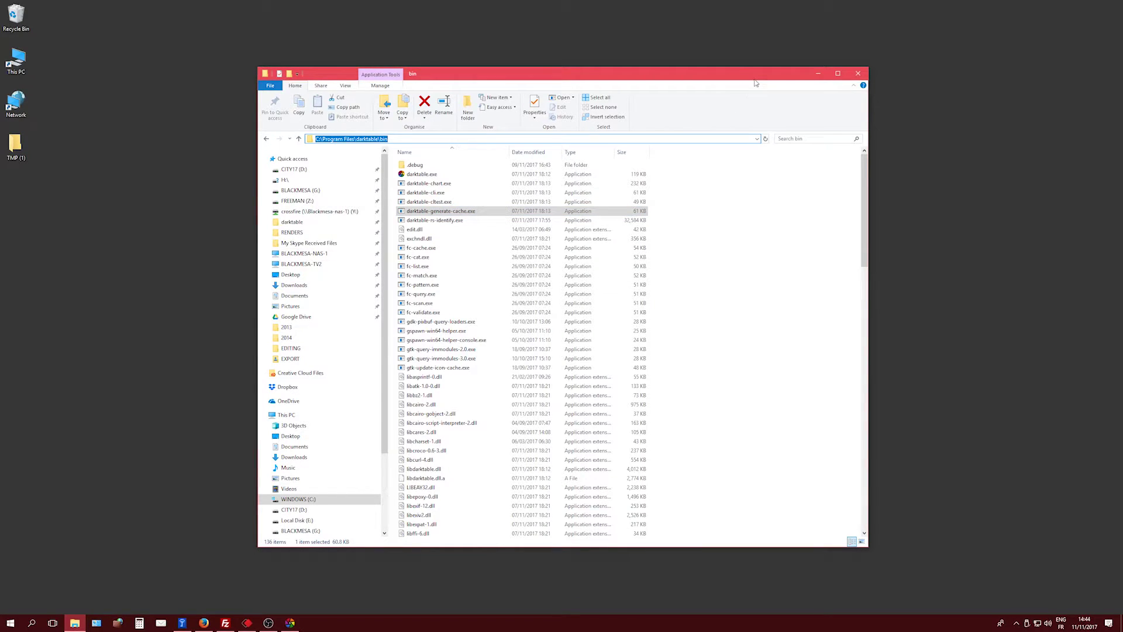
type("/home/profile/.cache/darktable")
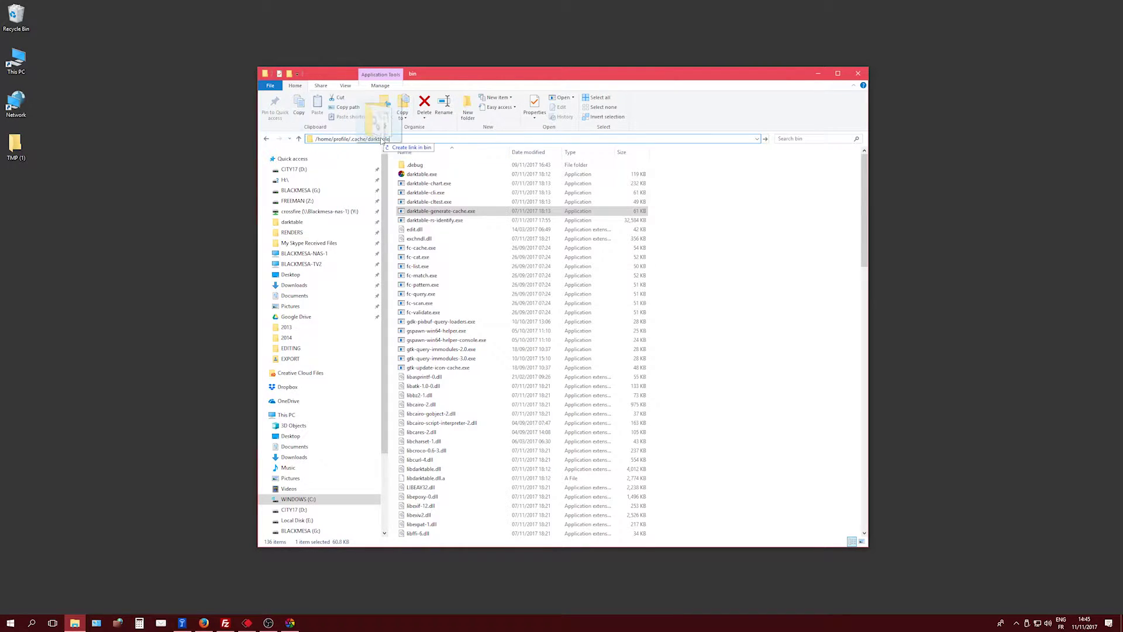
key("ctrl+a")
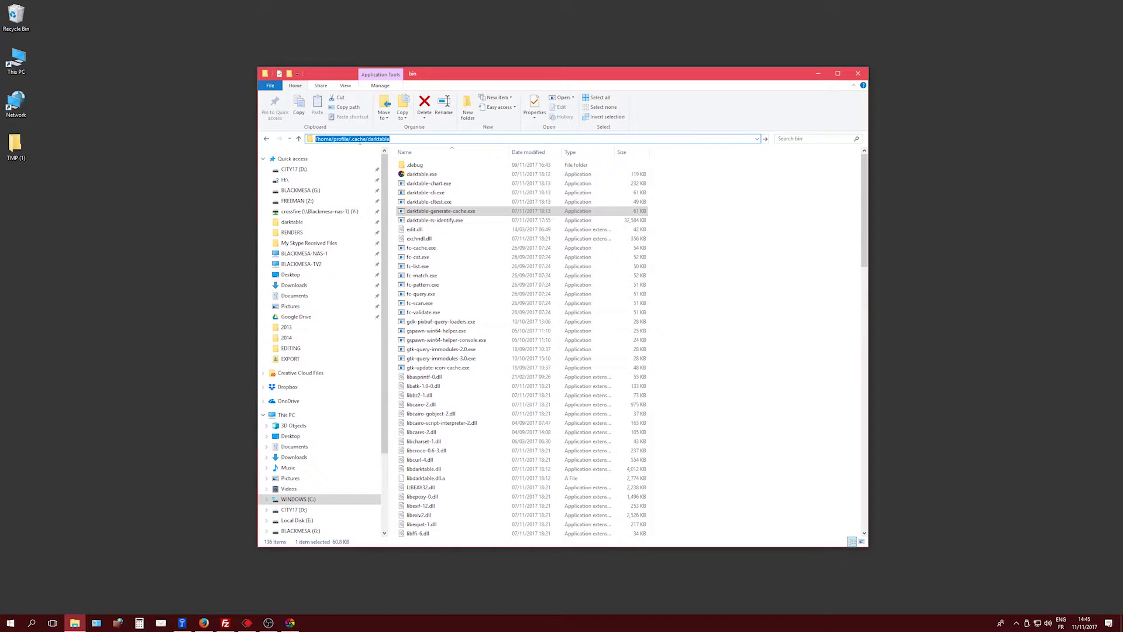
left_click(368, 139)
left_click_drag(327, 139, 390, 139)
left_click(304, 222)
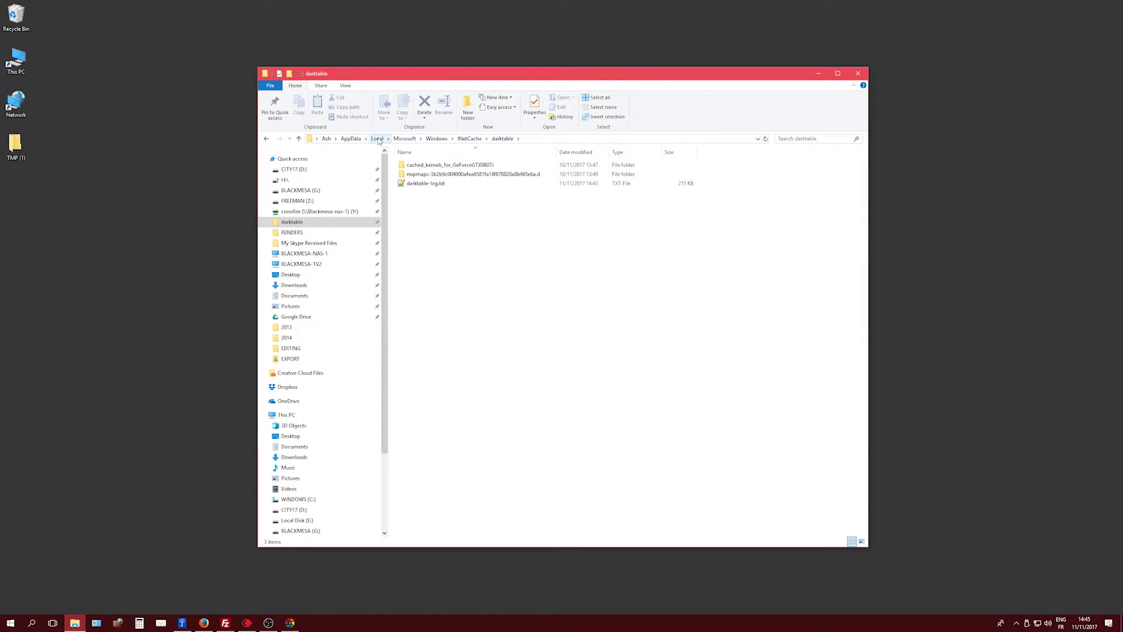
- Go to AppData\Local\darktable, peek into styles, and inspect the 27,904 KB library.db
left_click(378, 141)
double_click(434, 241)
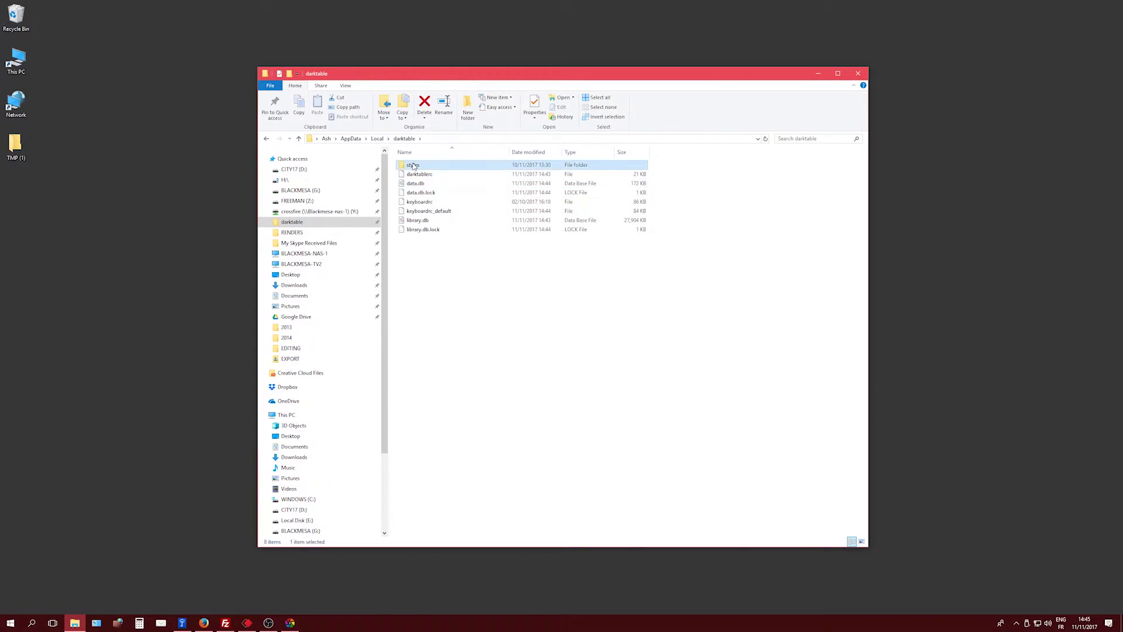
double_click(413, 165)
left_click(408, 140)
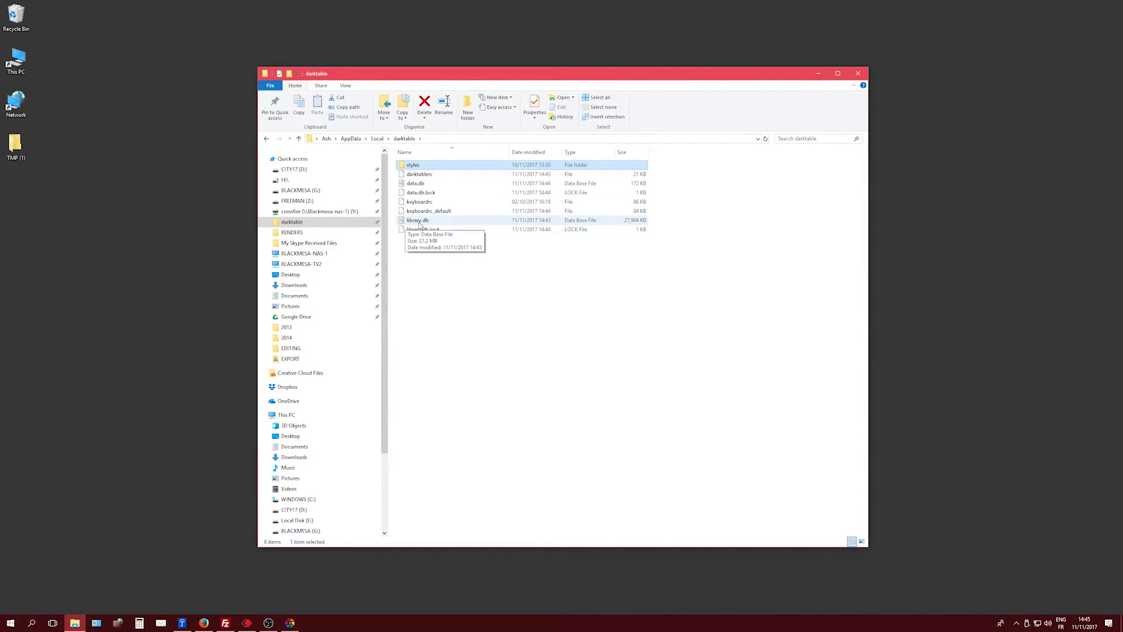
left_click(421, 223)
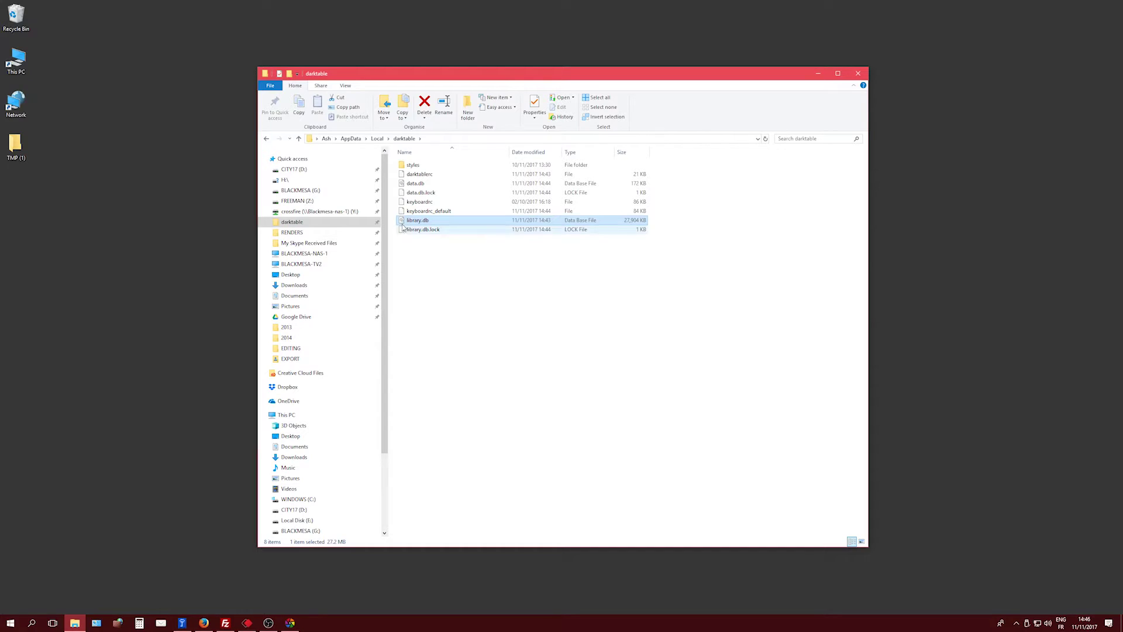
left_click(452, 279)
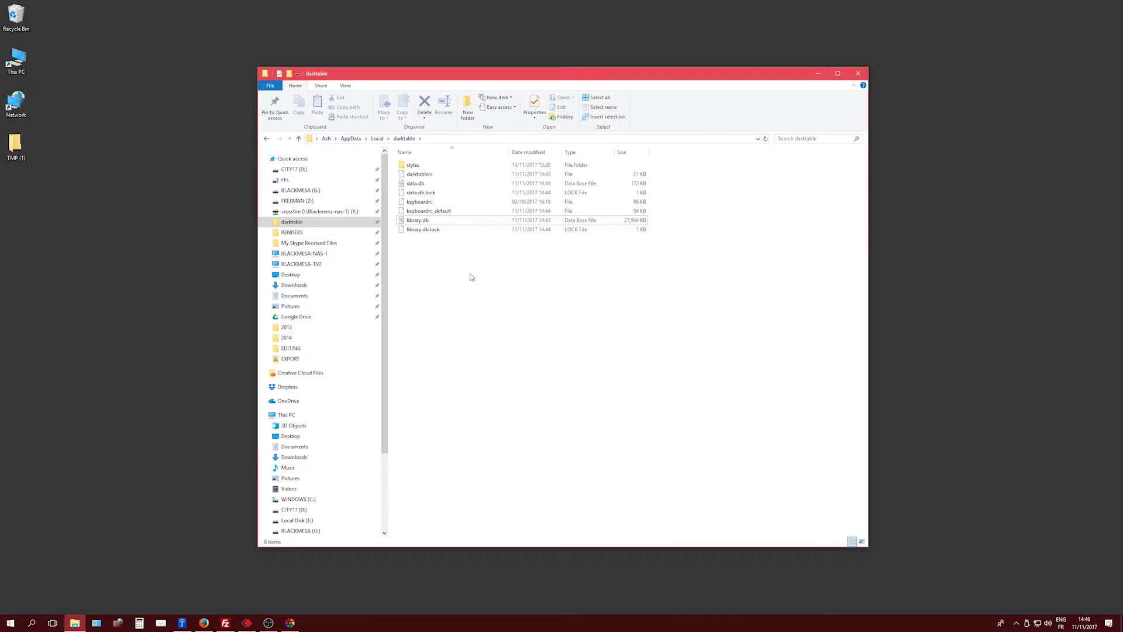
- Navigate between the Microsoft, Windows and INetCache darktable cache folders
left_click(294, 224)
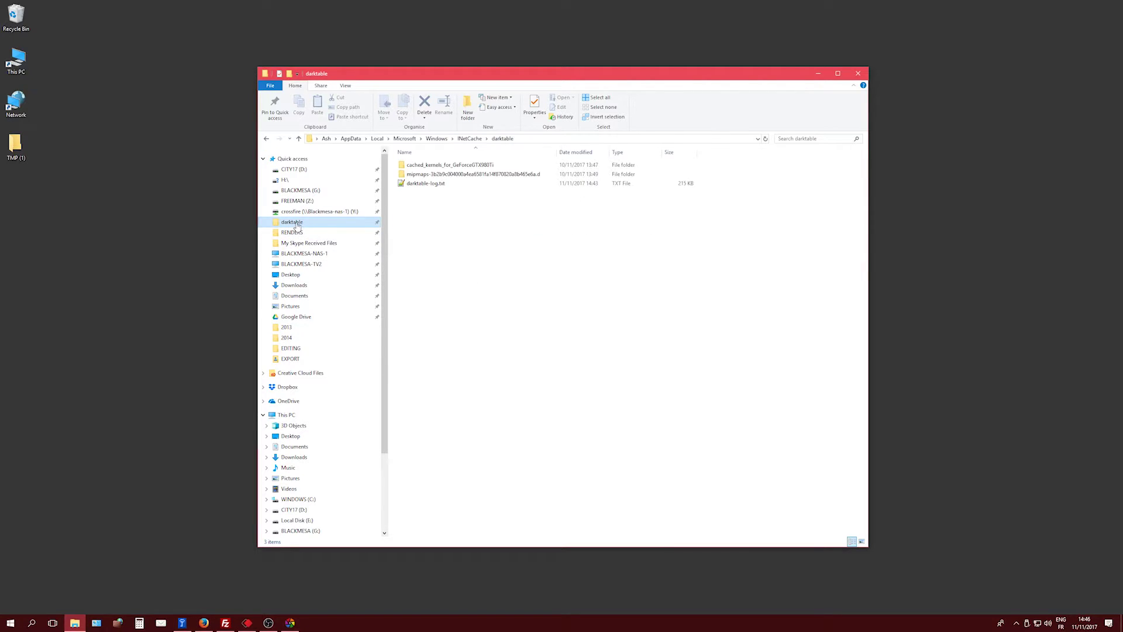
left_click(412, 140)
double_click(425, 358)
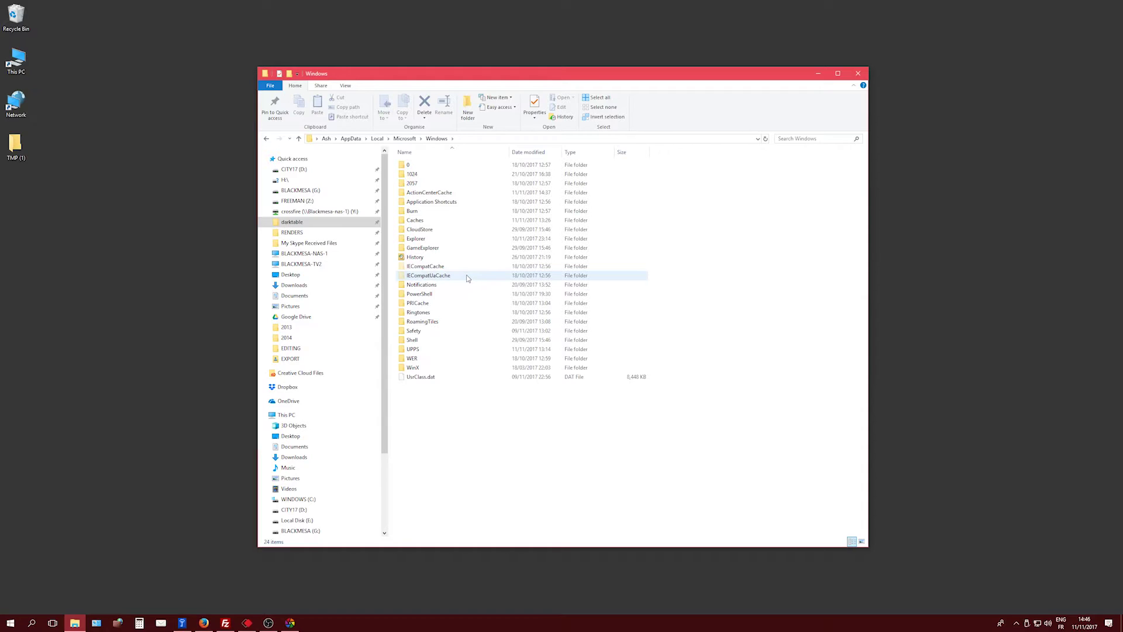
left_click(302, 227)
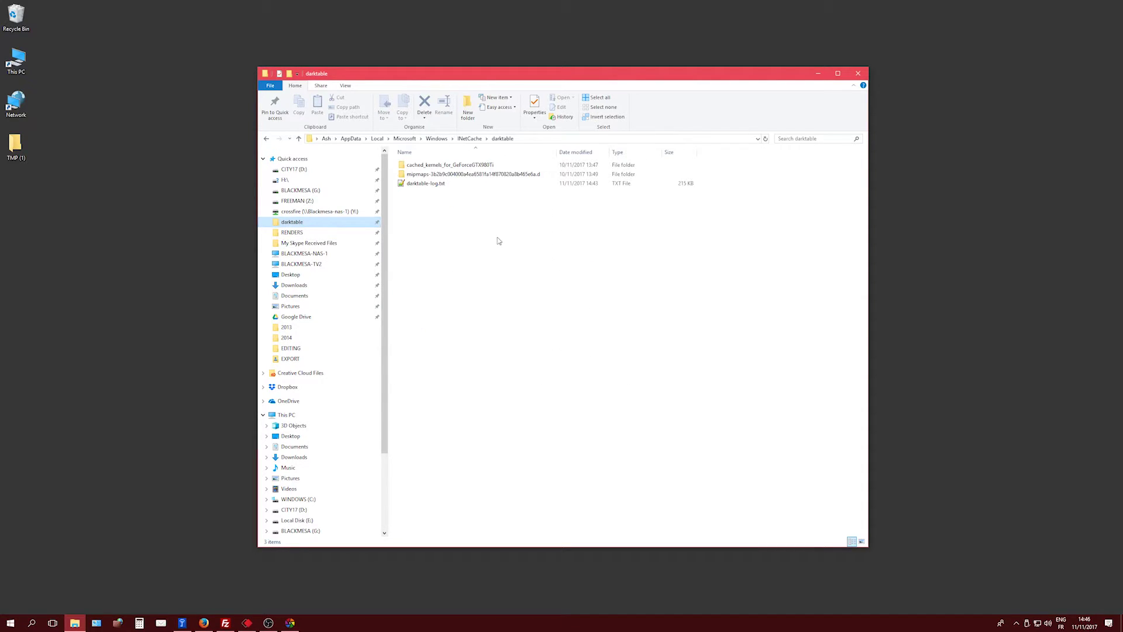
left_click(437, 139)
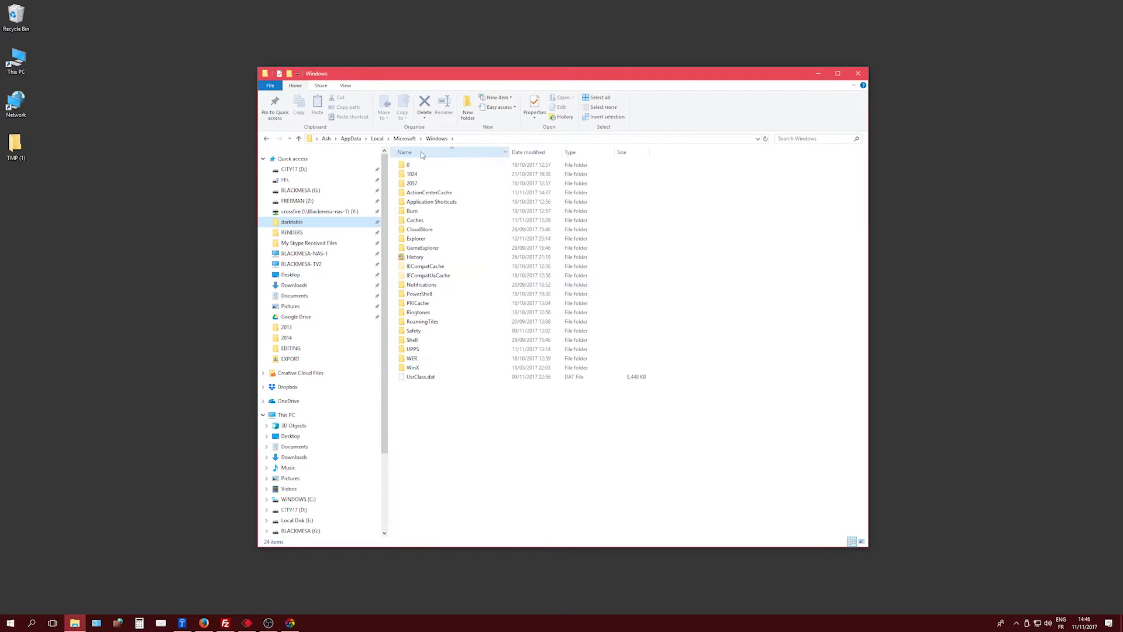
left_click(313, 224)
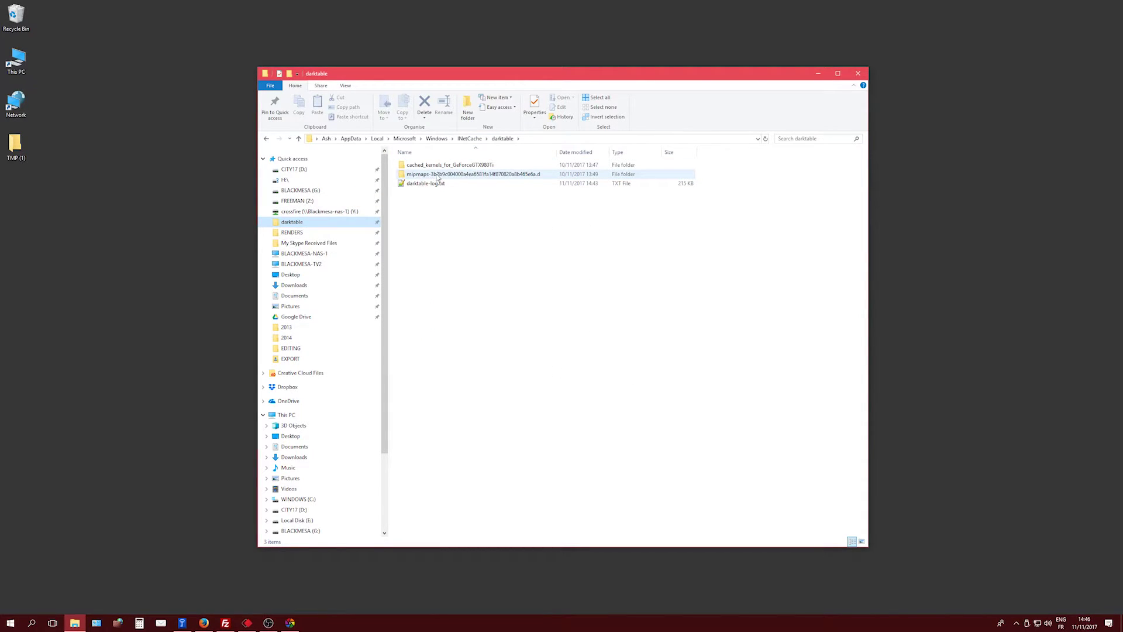
- Open mipmaps folder 0 and view its cached JPG thumbnails as Large icons, then Details
mouse_move(496, 175)
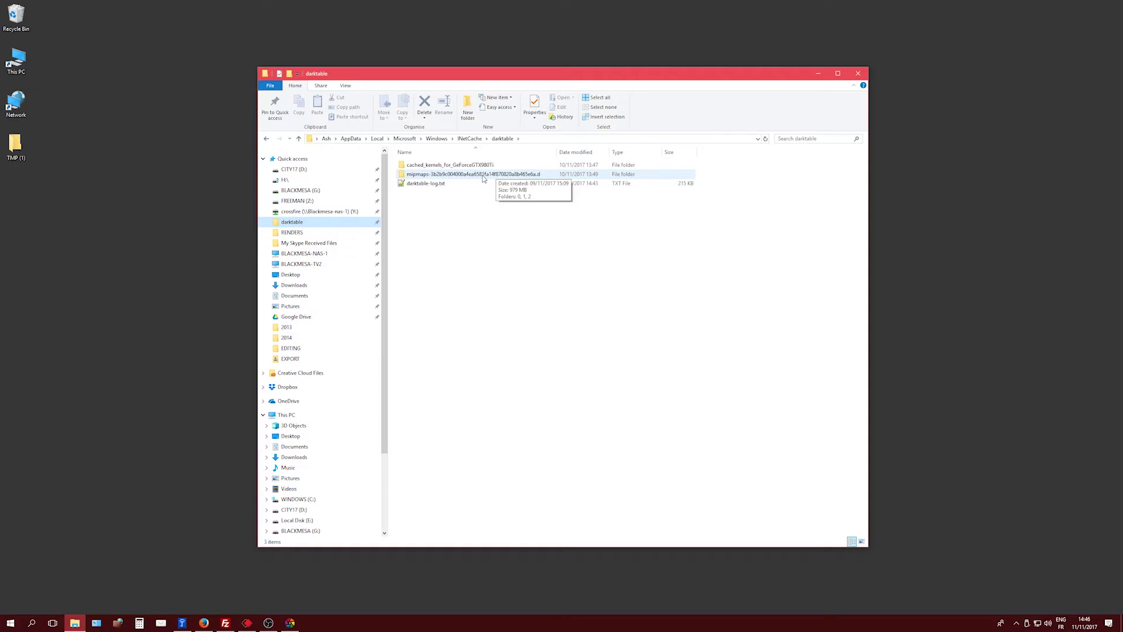
double_click(448, 174)
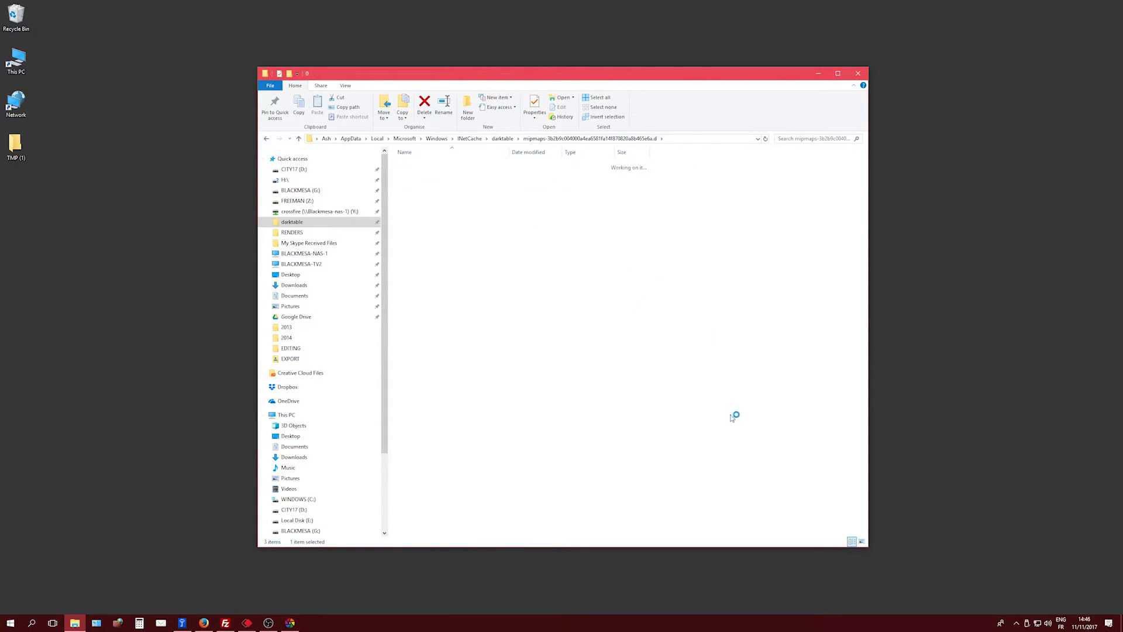
left_click(861, 541)
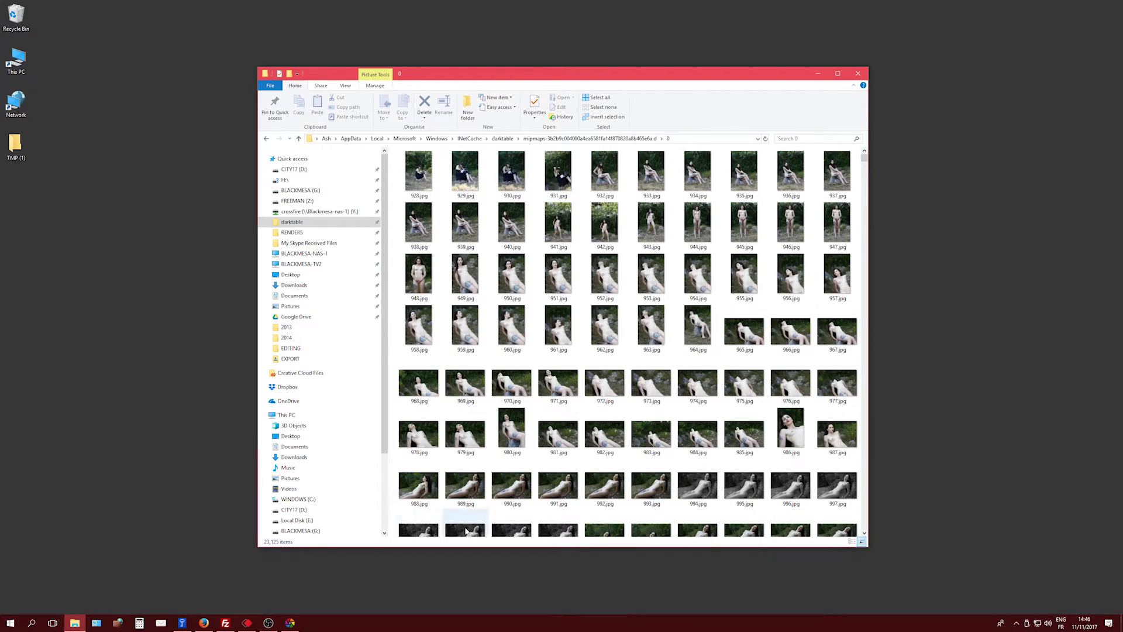
scroll(844, 496, "down", 2)
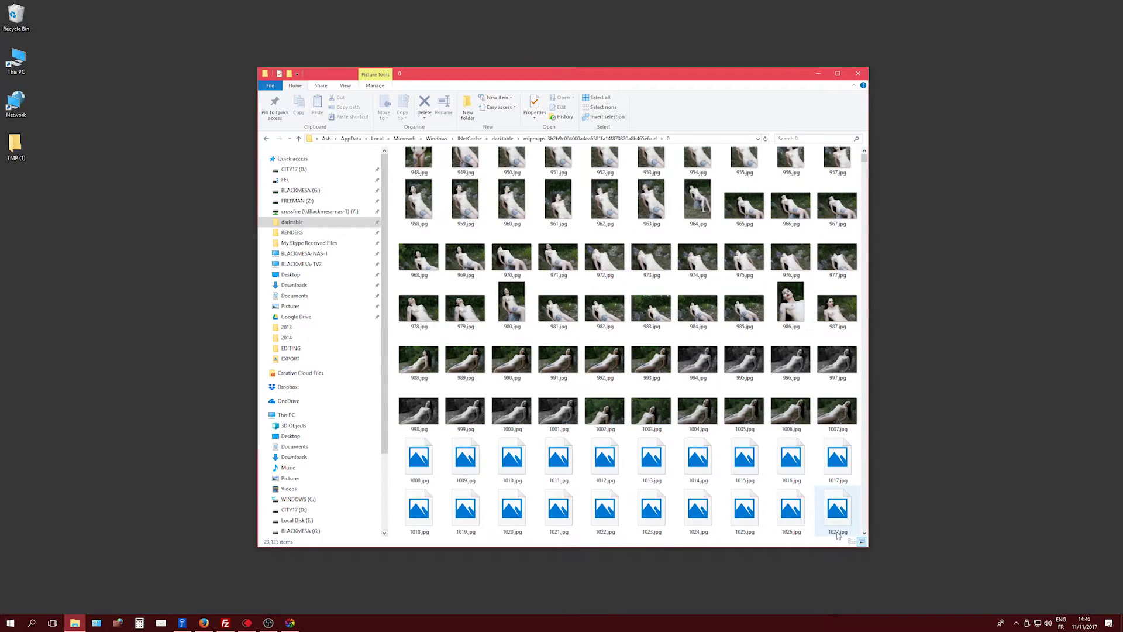
left_click(852, 541)
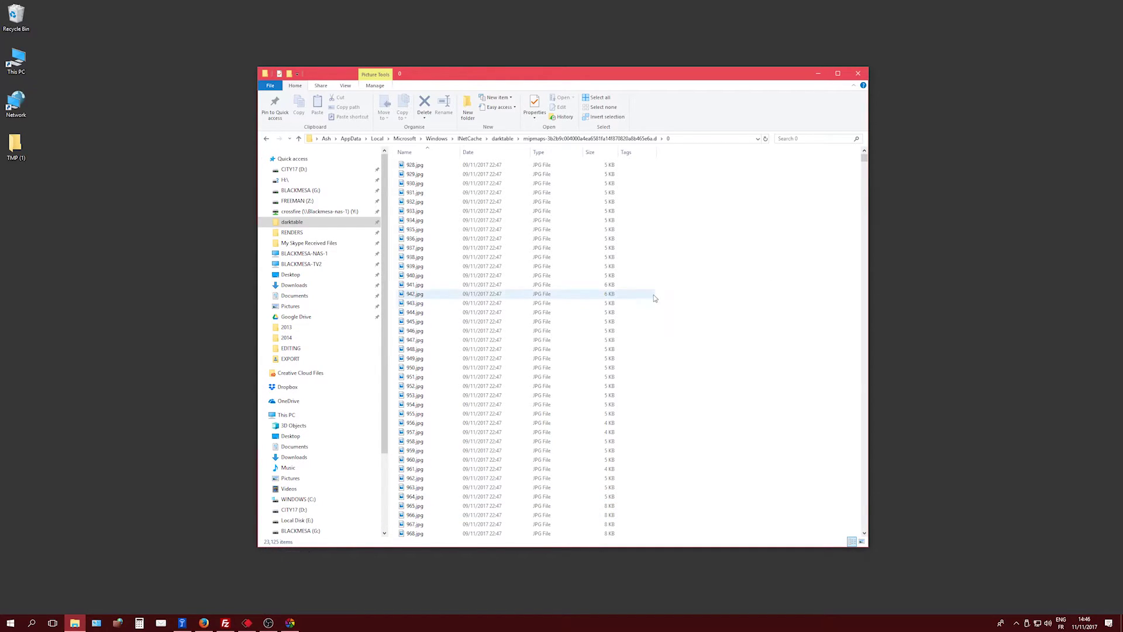
scroll(656, 298, "down", 12)
- Return to the mipmaps folder and reveal its full path
left_click(643, 138)
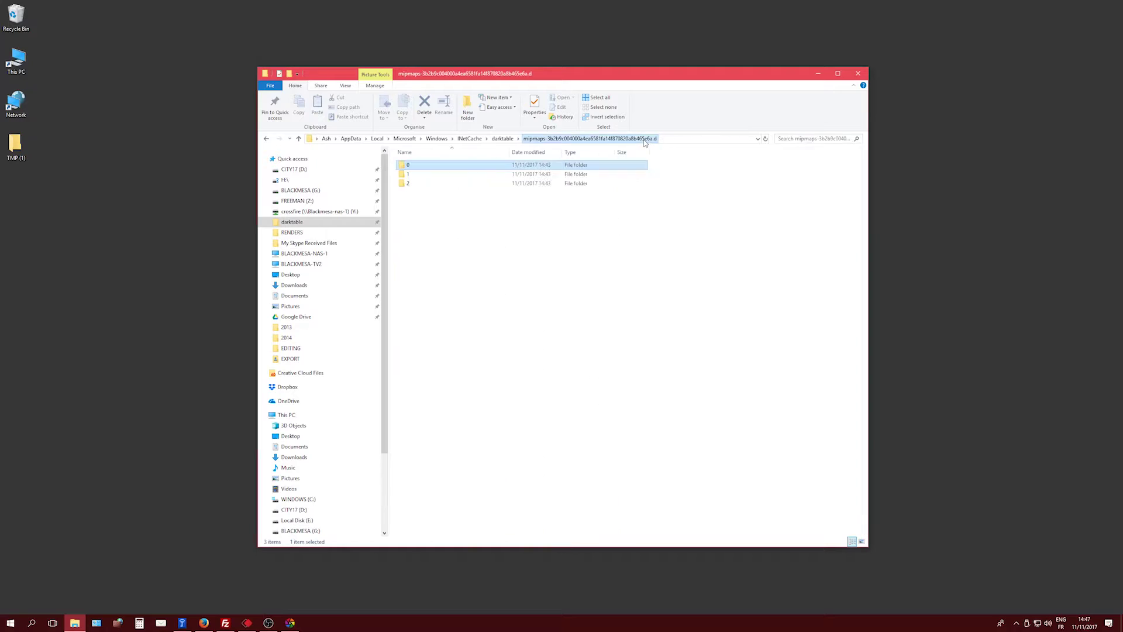
left_click(534, 236)
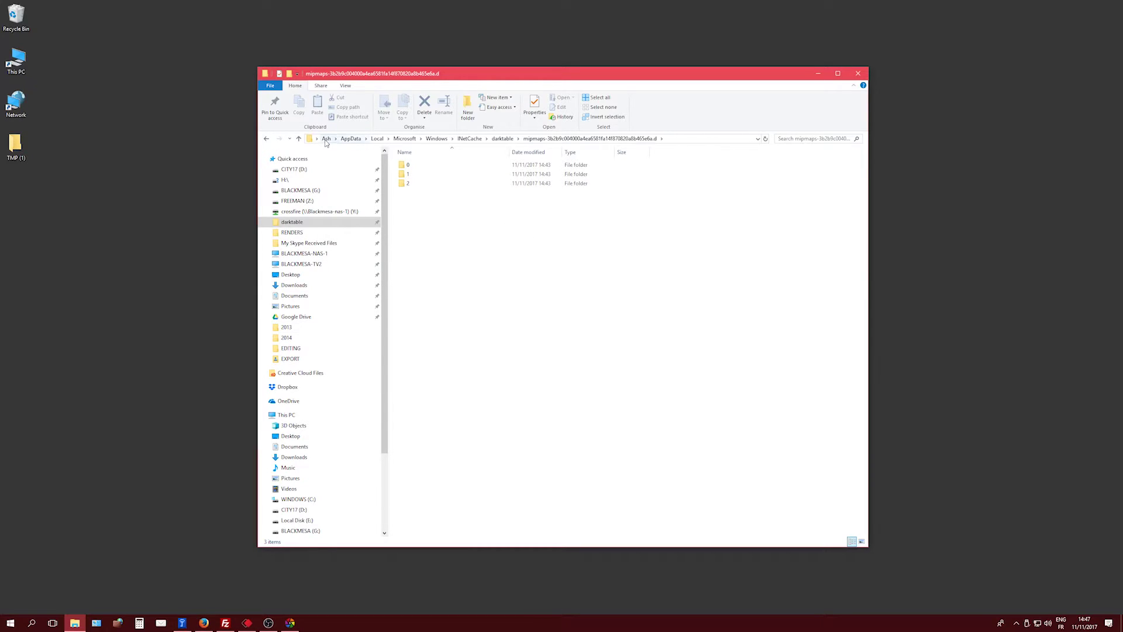
left_click(719, 140)
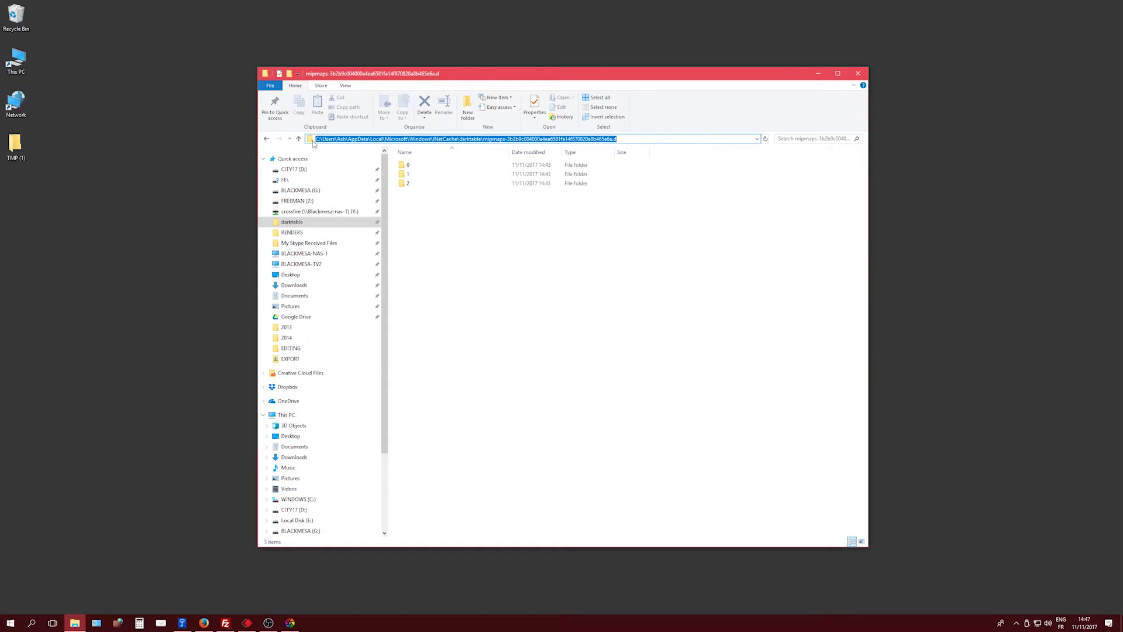
left_click(536, 268)
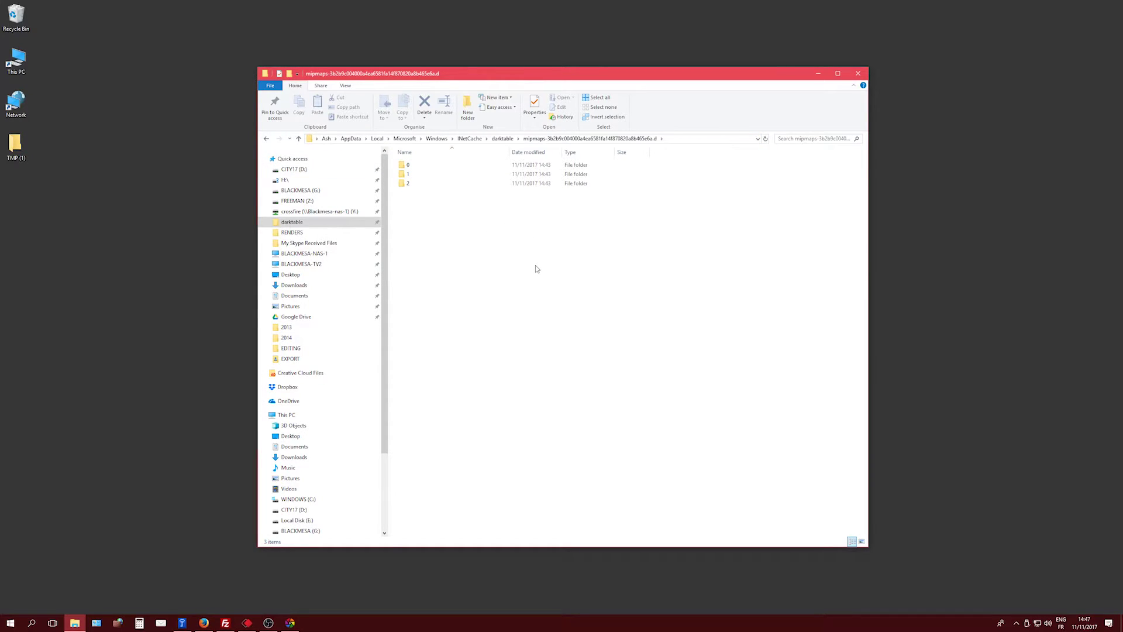
- Open the copied mipmaps folder under darktable on CITY17 (D:)
left_click(293, 509)
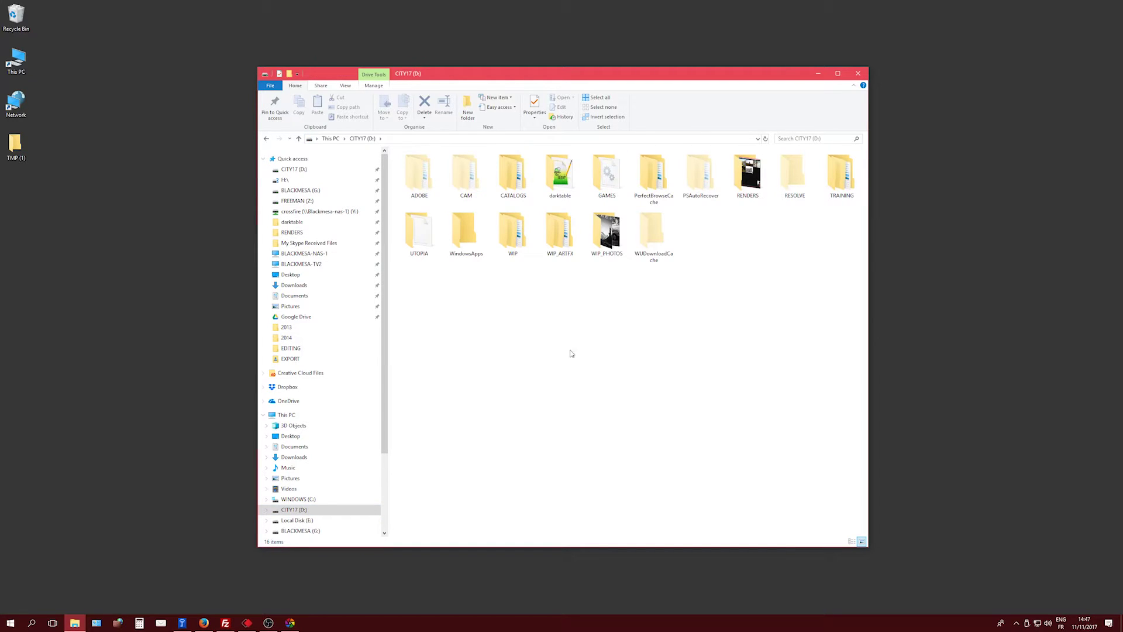
double_click(560, 173)
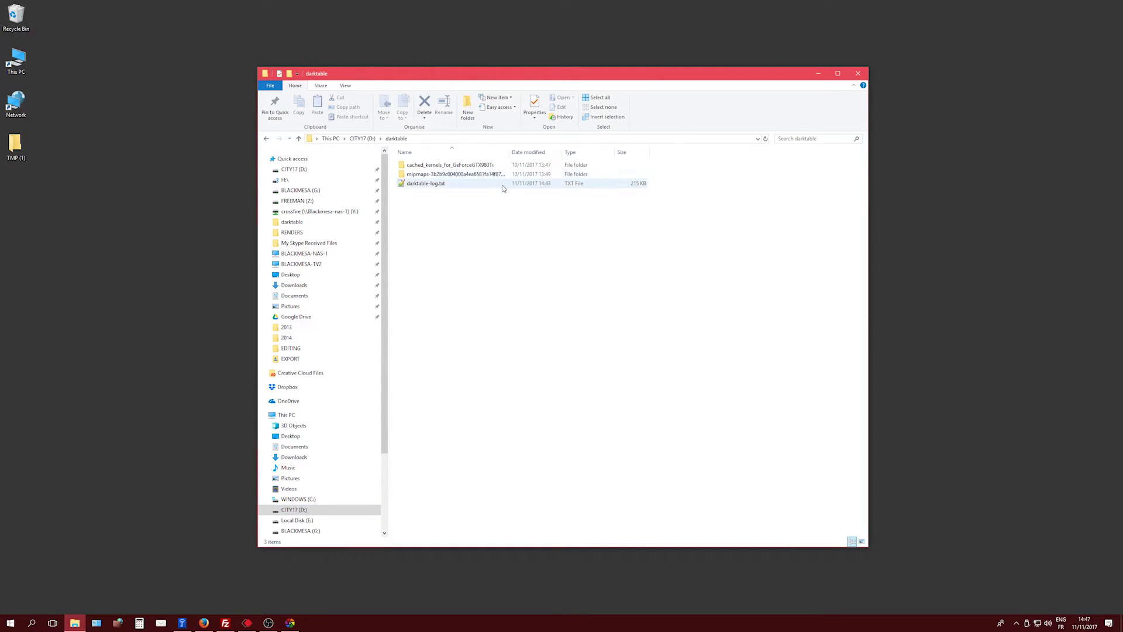
left_click_drag(454, 209, 434, 164)
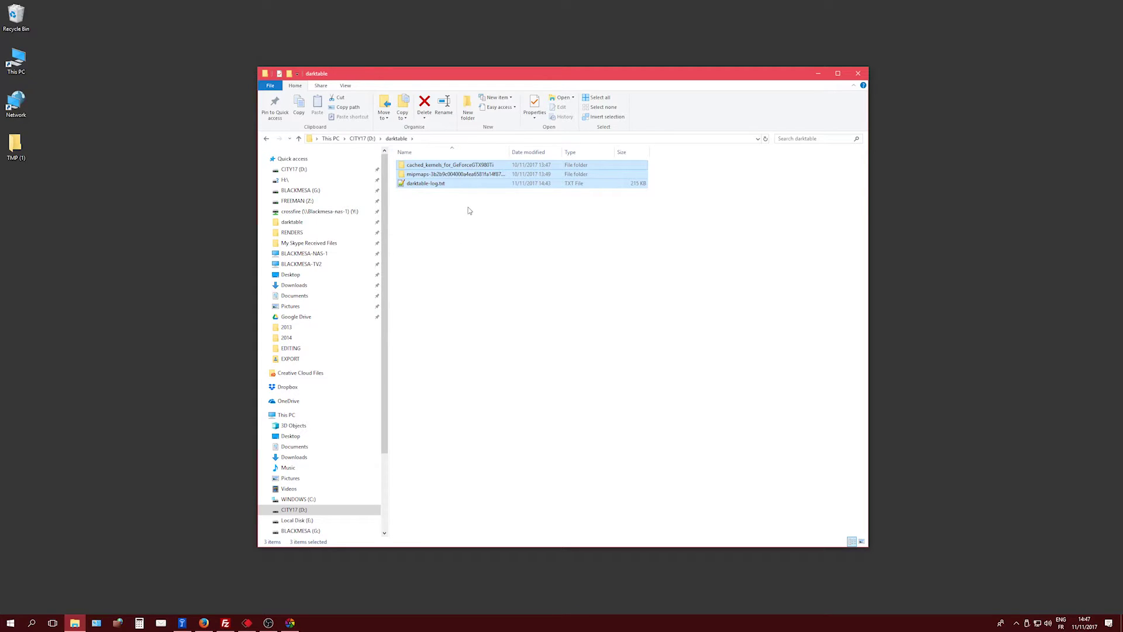
double_click(468, 174)
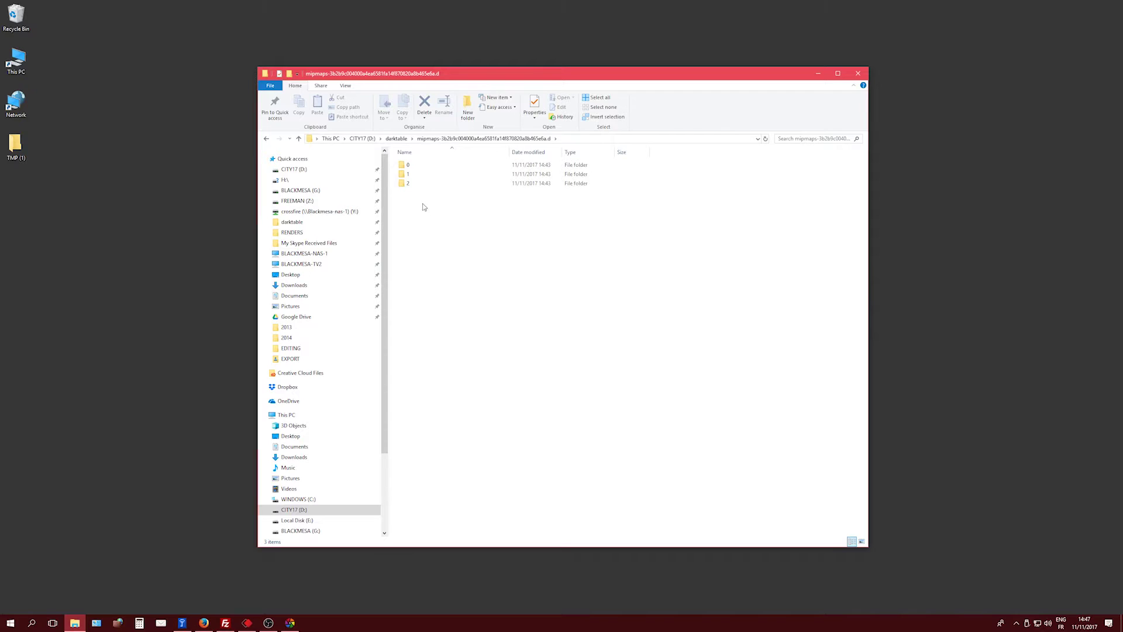
- Pick folder 2 as the link source and check the Drop As options without dropping
left_click(406, 186)
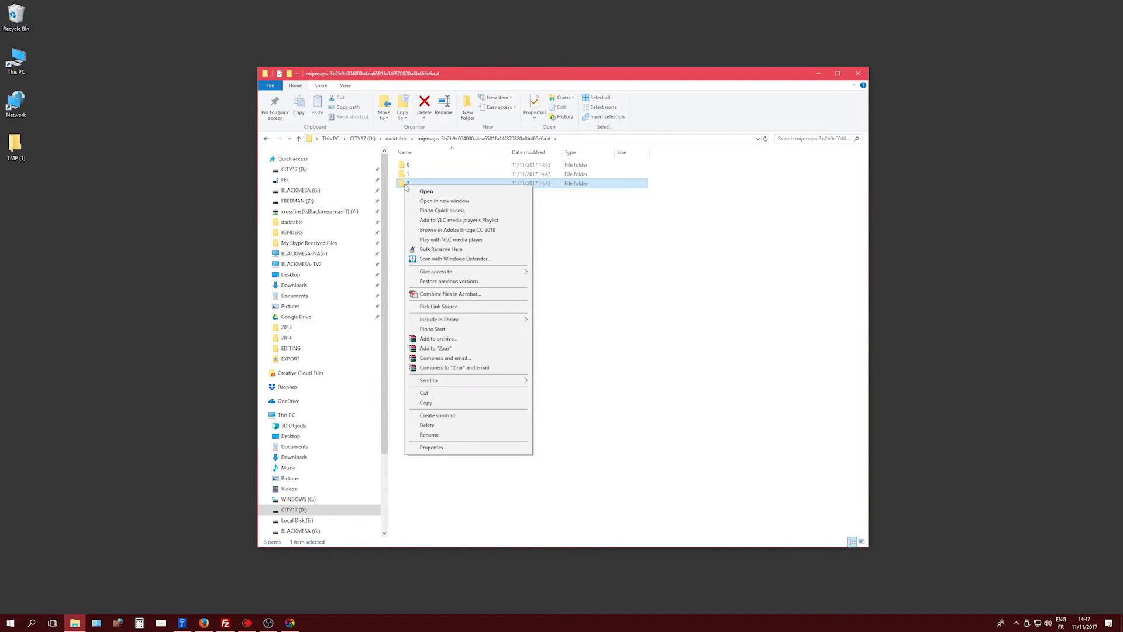
left_click(445, 309)
right_click(443, 220)
right_click(406, 185)
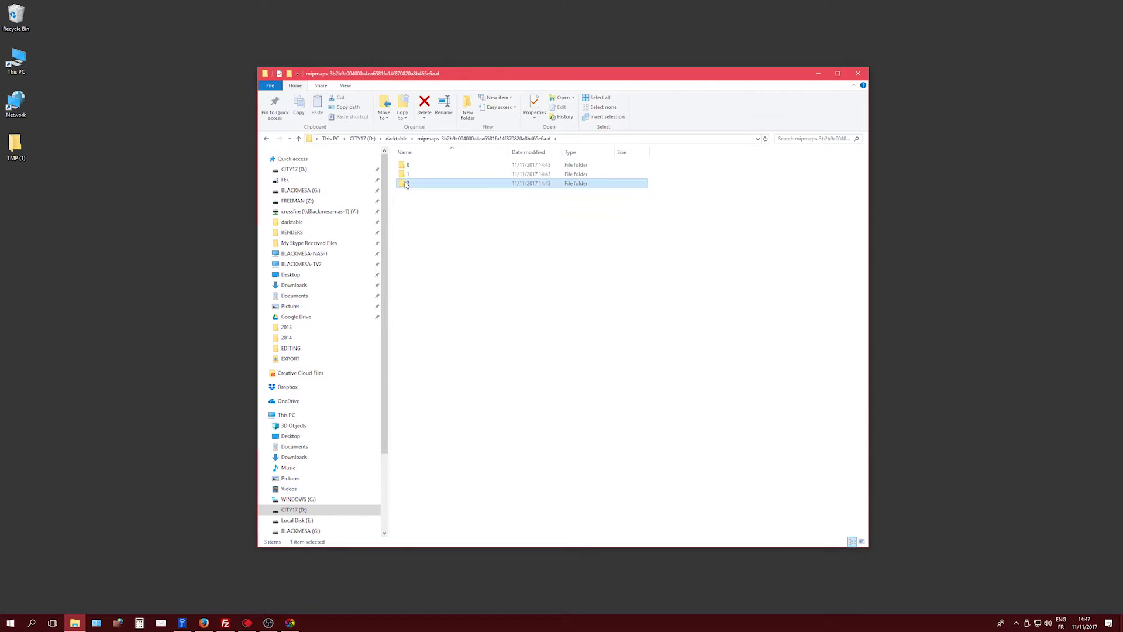
left_click(456, 303)
right_click(447, 251)
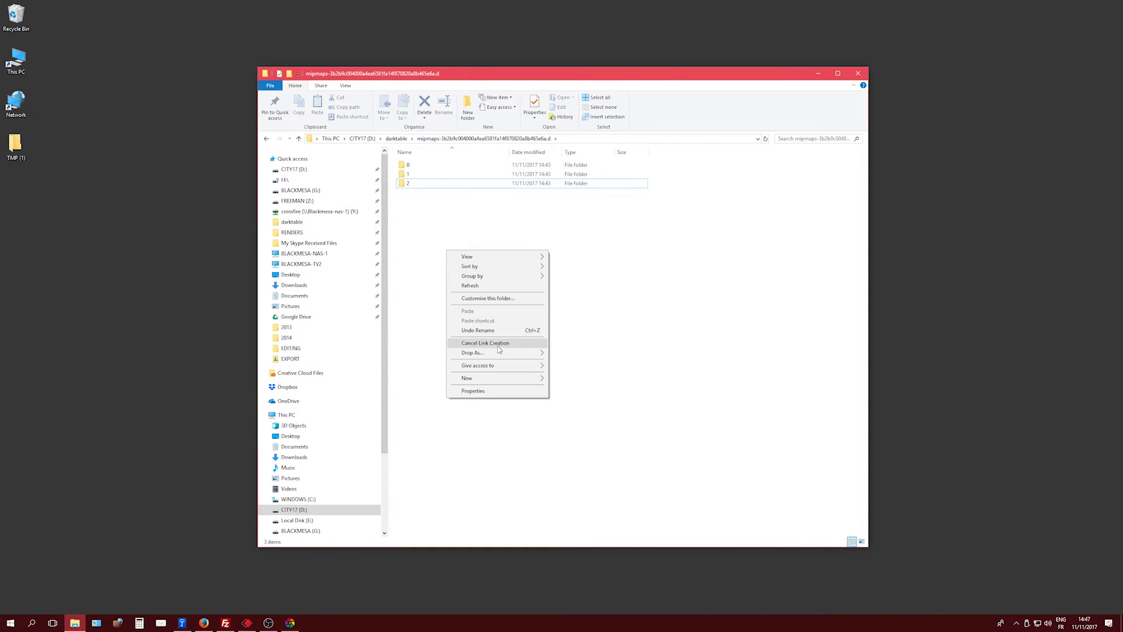
mouse_move(500, 352)
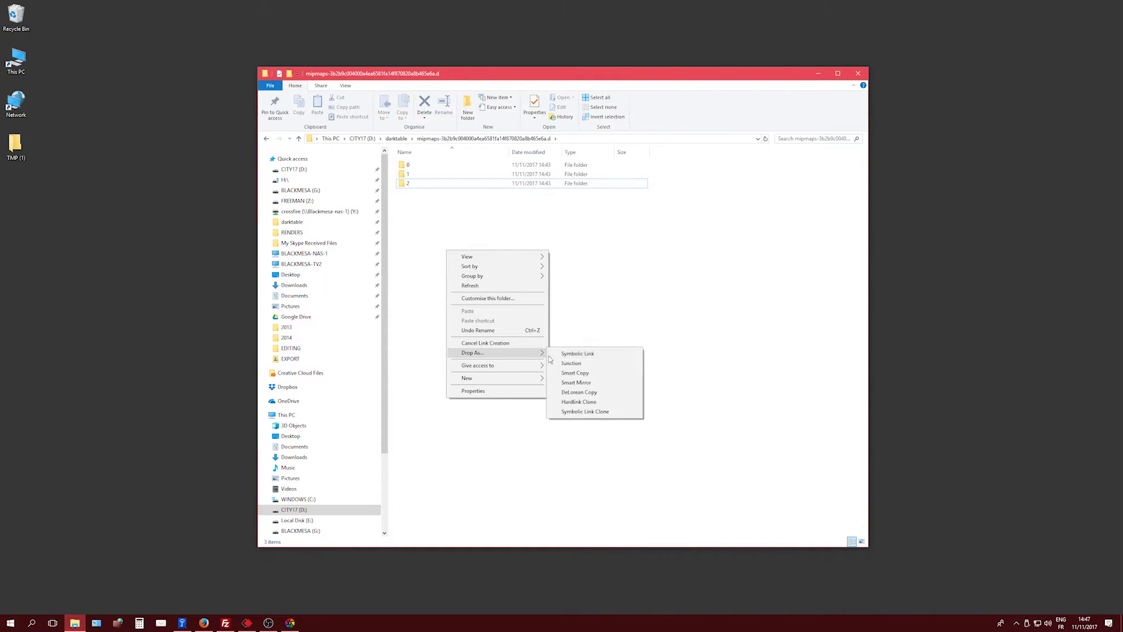
left_click(629, 266)
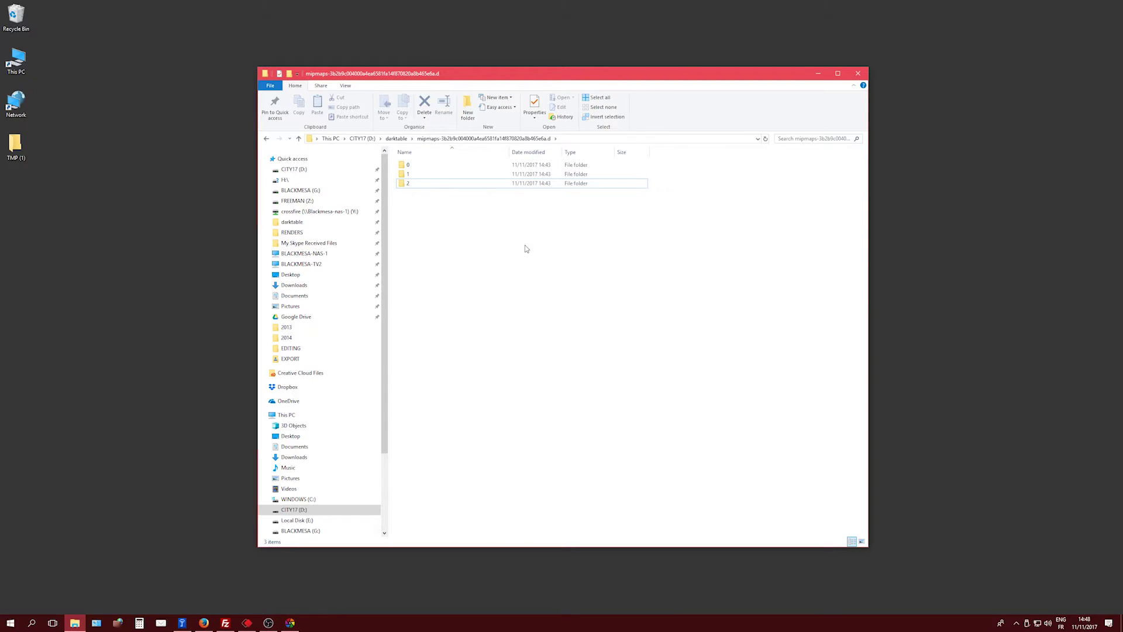
- Reopen the INetCache darktable cache folder, view its full path, then return to the FONDFROIDE lighttable
left_click(304, 223)
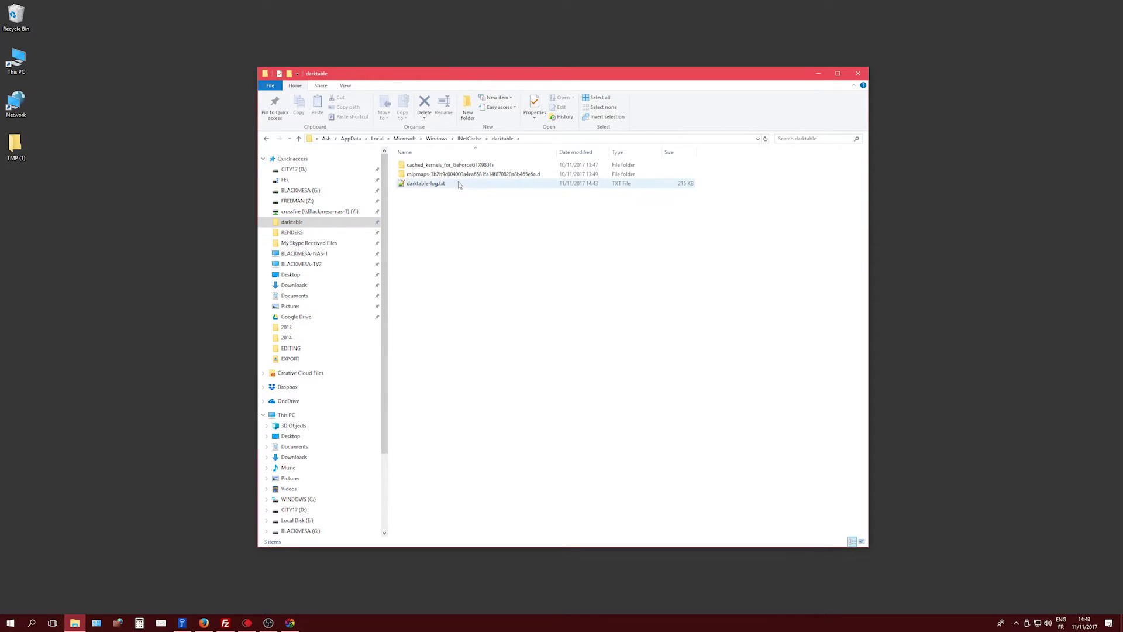
mouse_move(452, 176)
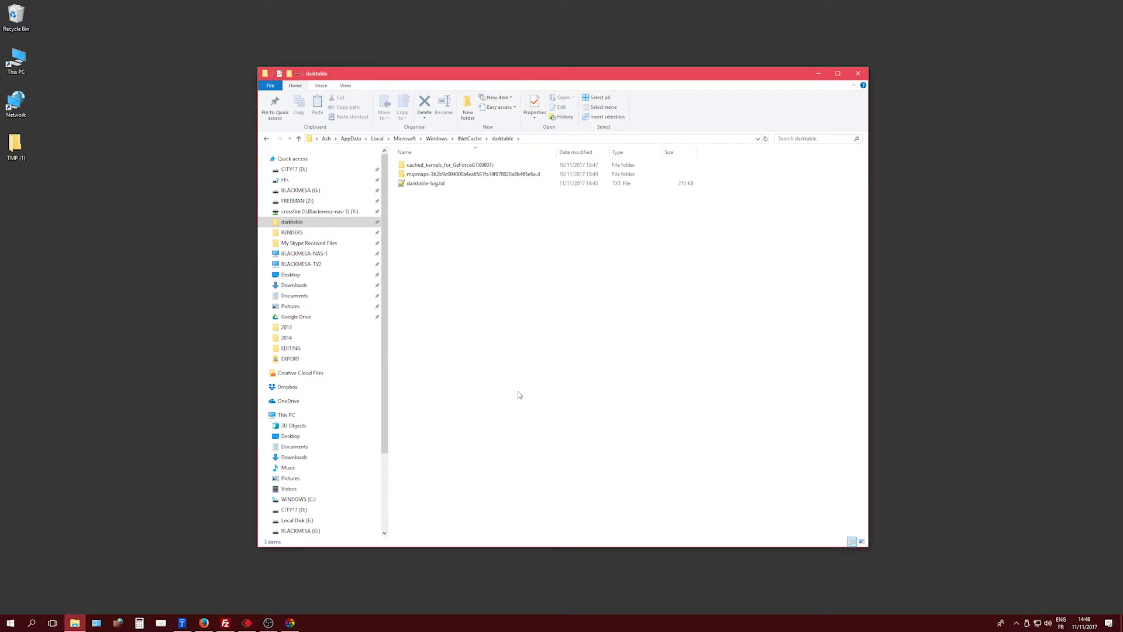
left_click(575, 138)
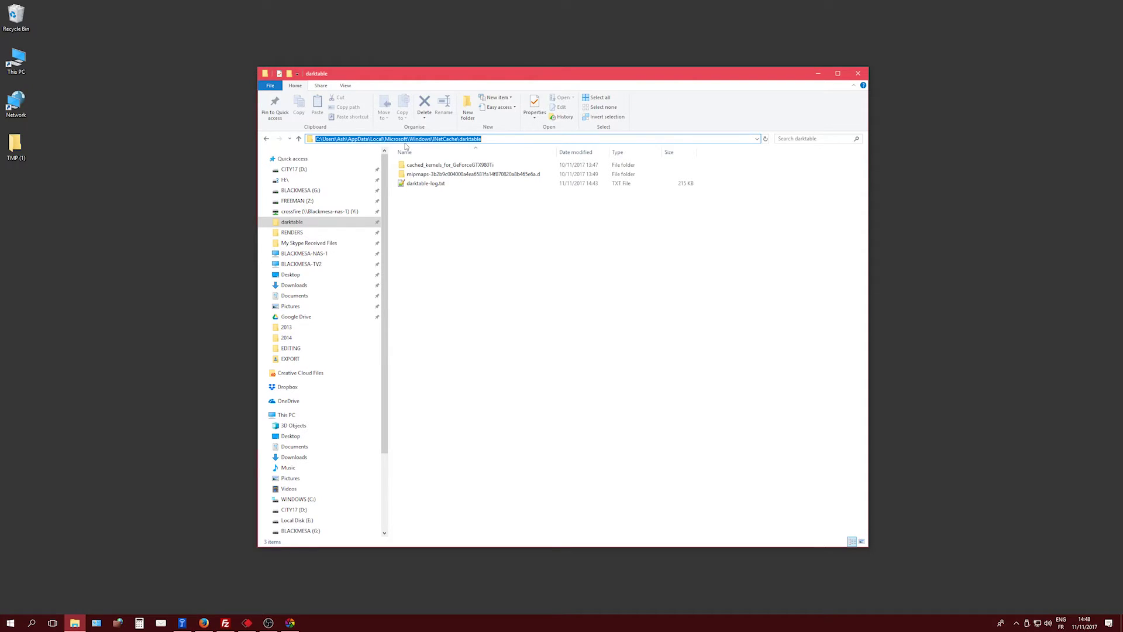
left_click(540, 249)
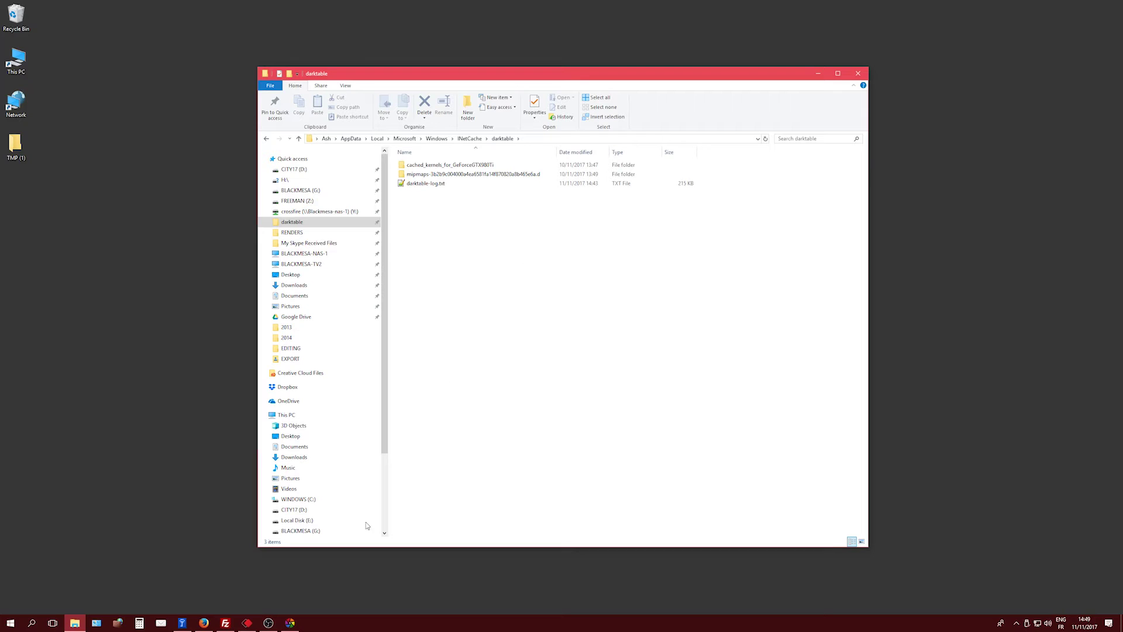
left_click(290, 623)
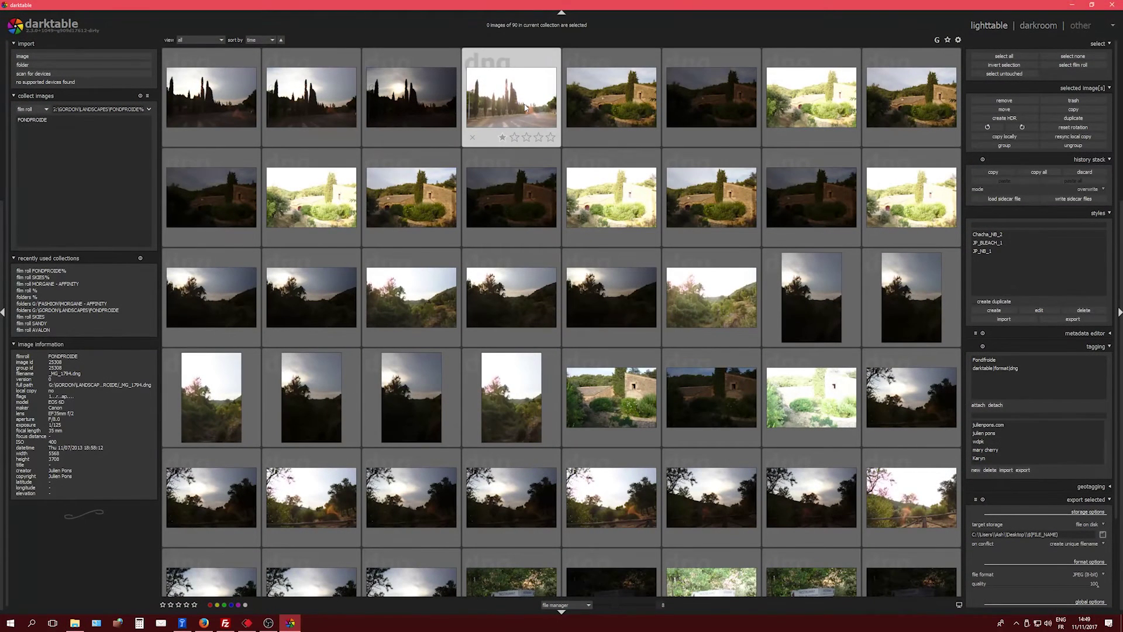